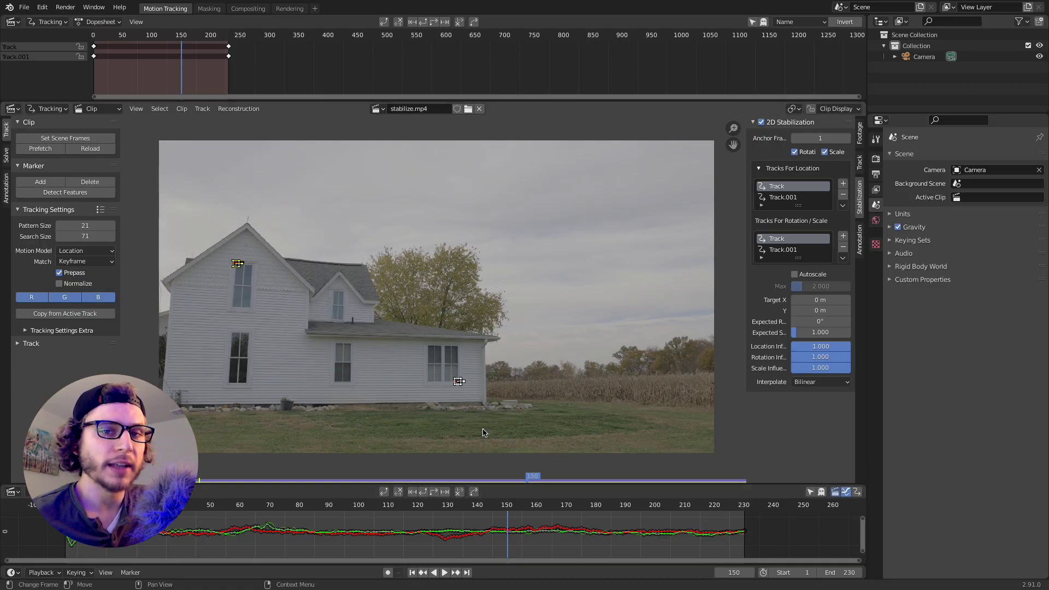
Play the house clip backwards, then turn on Show Stable and play it stabilized.
key("shift+ctrl+space")
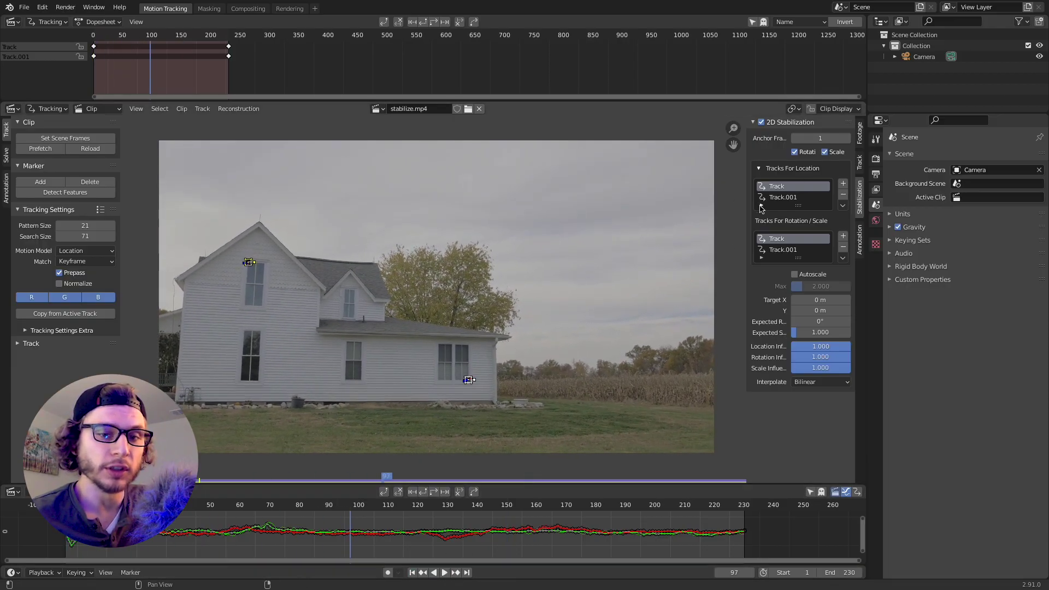
left_click(836, 108)
left_click(845, 161)
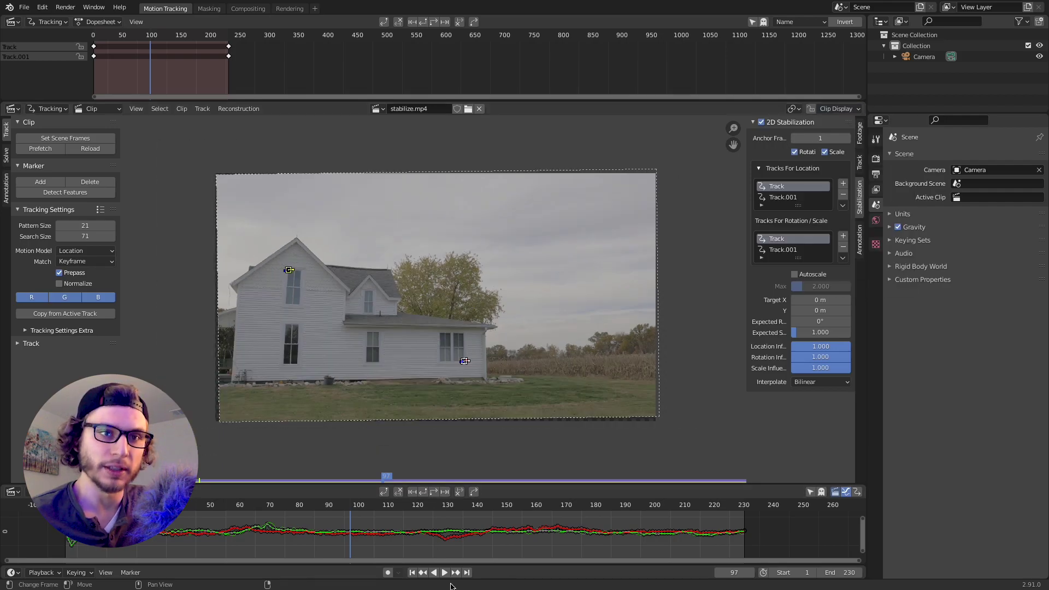
key("space")
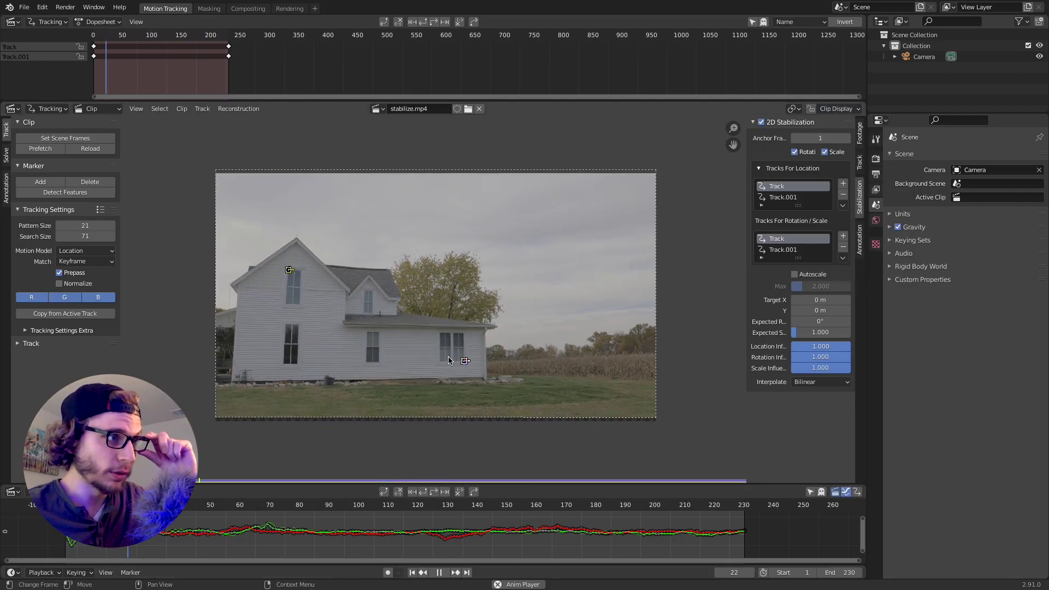
Enable Autoscale in 2D Stabilization and return to the first frame.
left_click(795, 274)
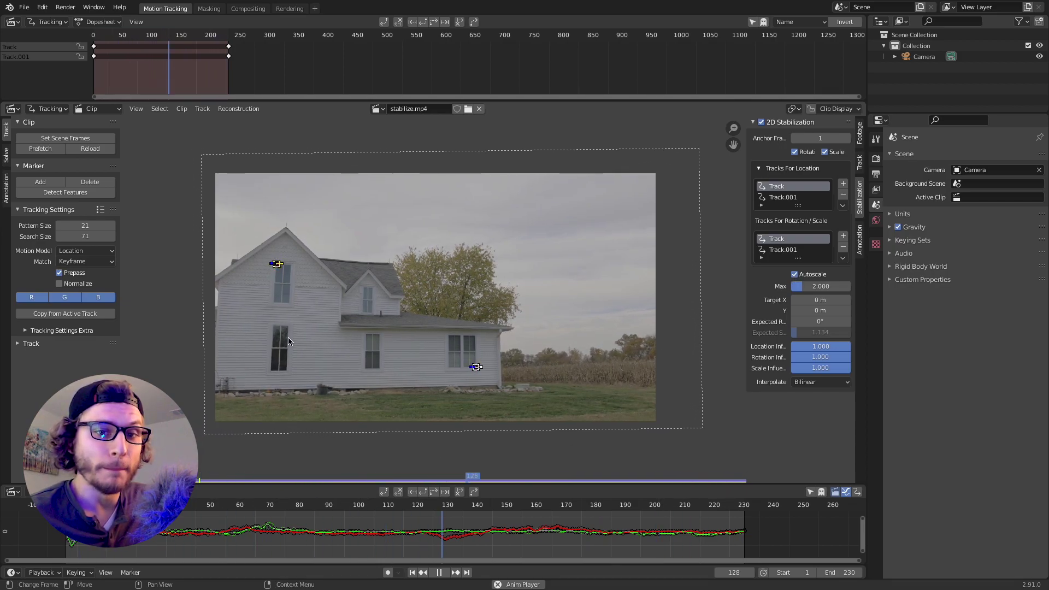
key("space")
key("shift+Left")
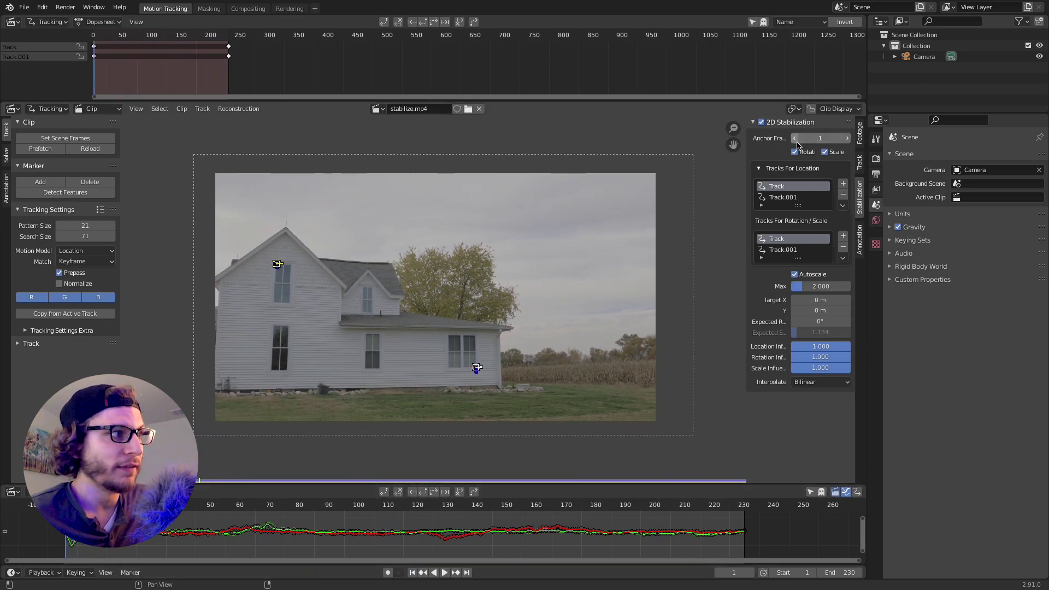
Set the stabilization anchor frame to 10 and play the clip to review it.
left_click_drag(820, 138, 844, 138)
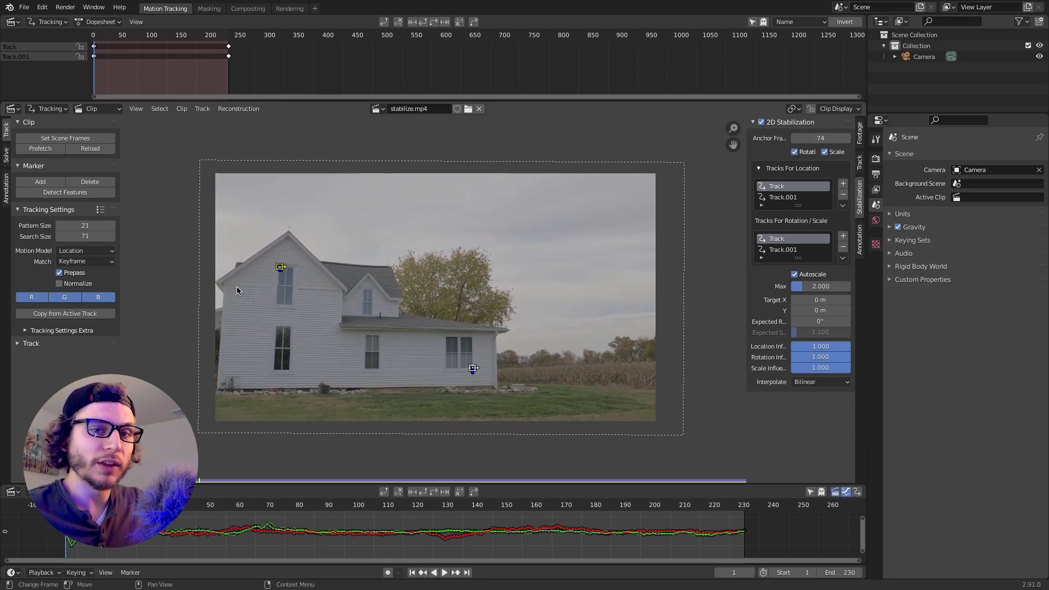
key("space")
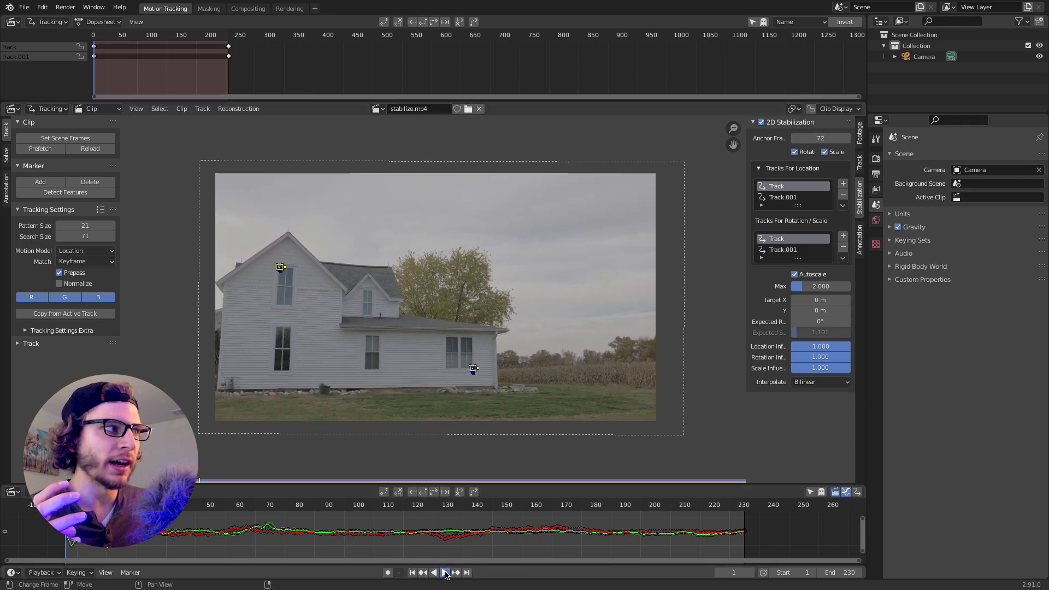
key("space")
key("ctrl+z")
key("ctrl+z")
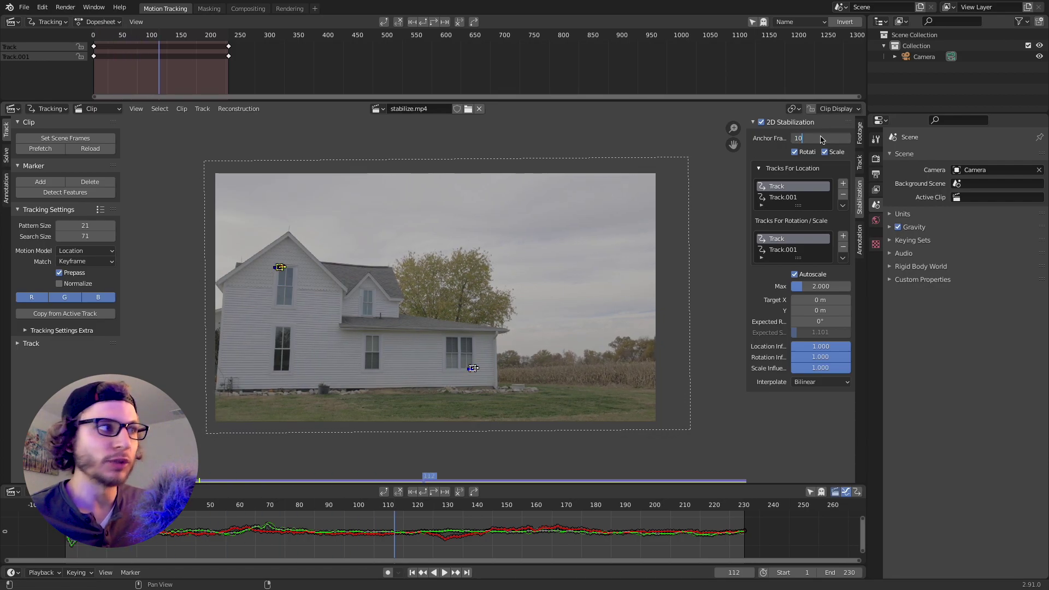
key("space")
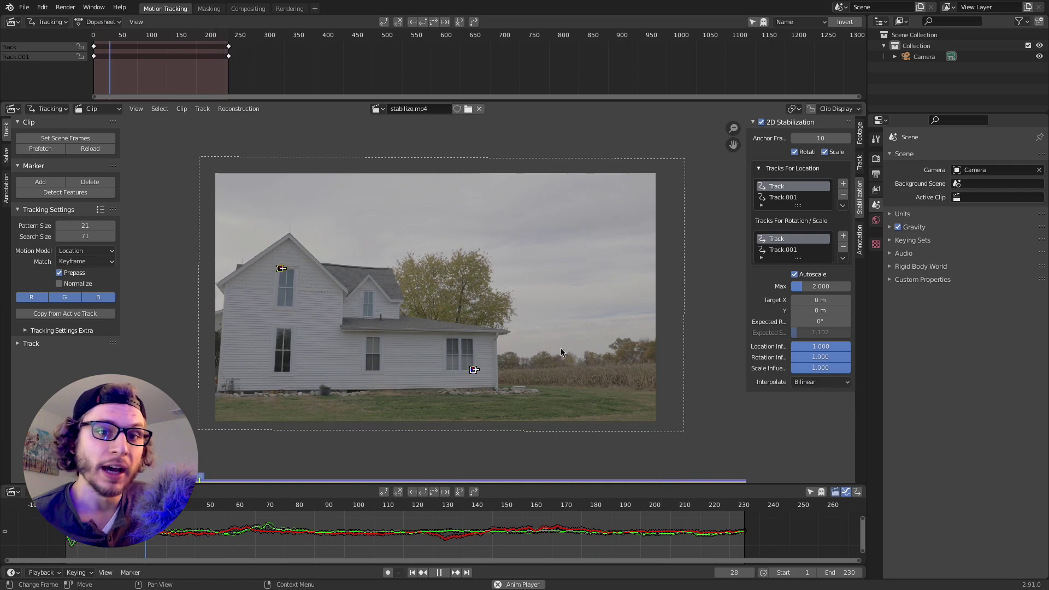
key("space")
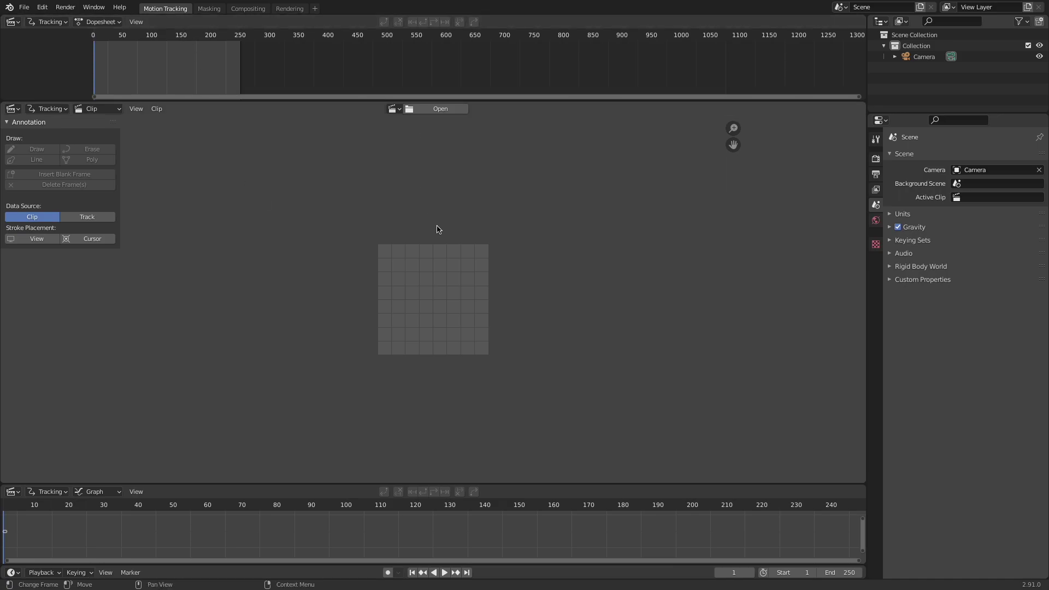
Load stabilize.mp4 into the Movie Clip Editor and play it through.
left_click(440, 109)
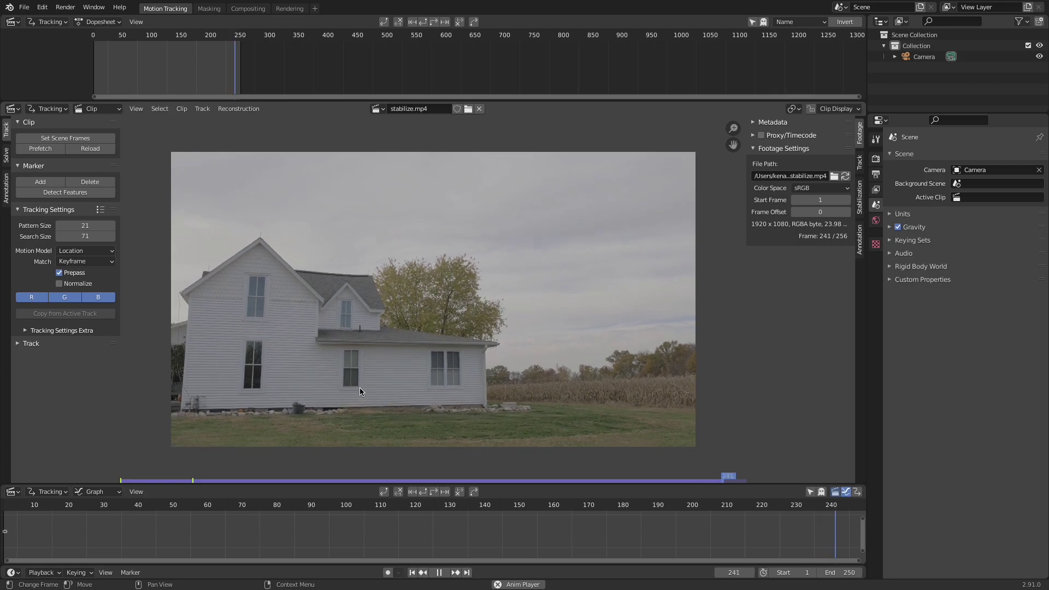
key("space")
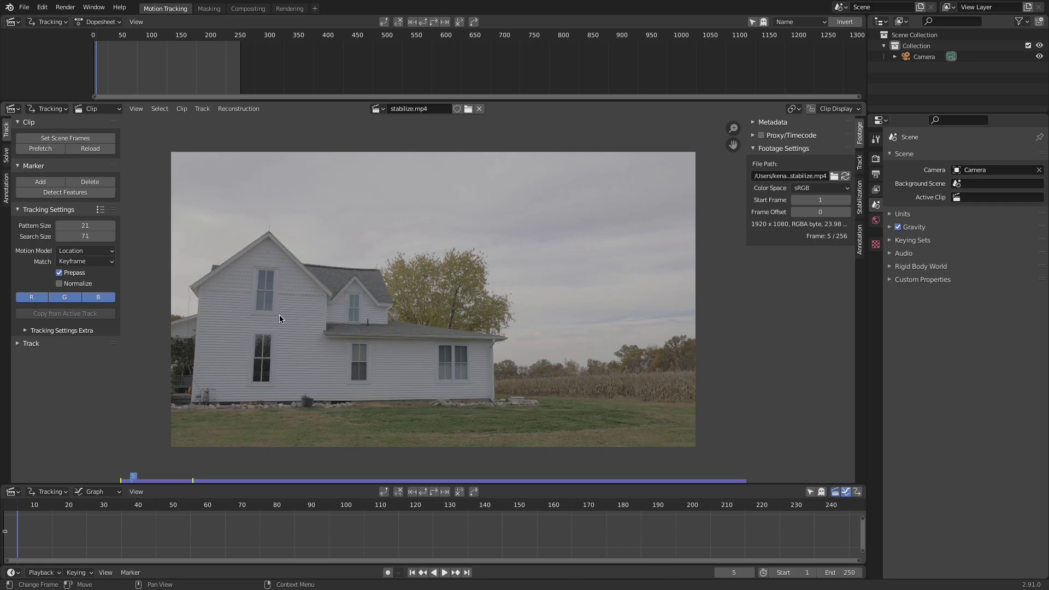
View the footage at 1:1 and place a marker on the gable window's upper-left corner.
key("space")
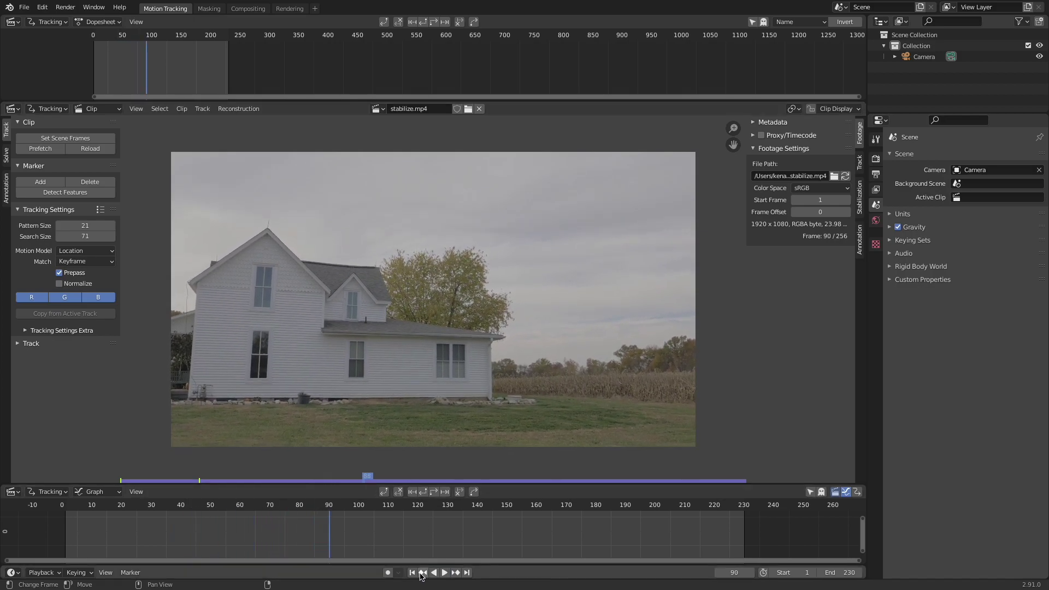
key("Escape")
key("KP_1")
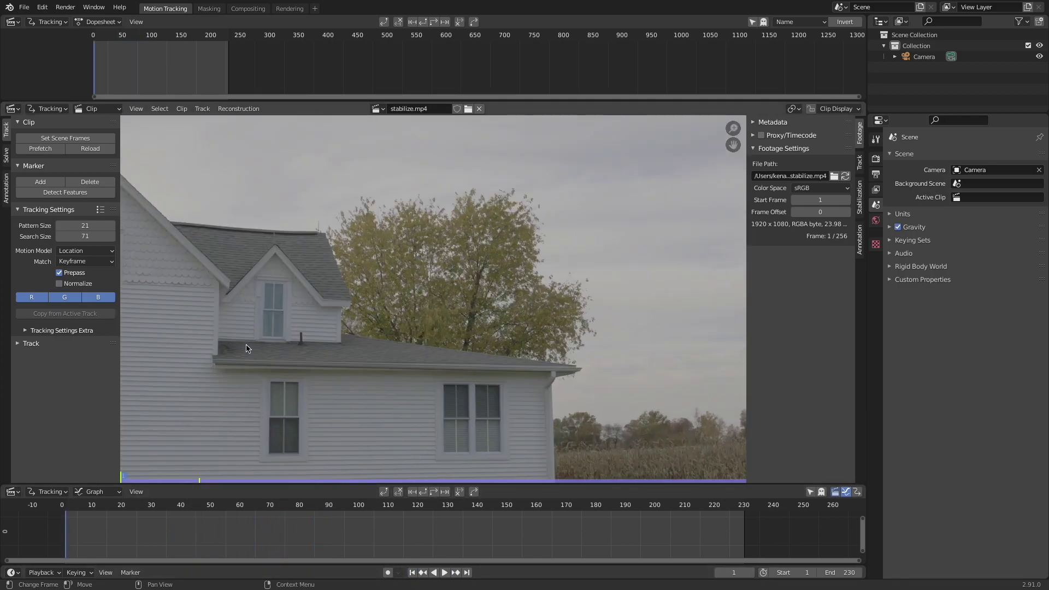
scroll(471, 291, "down", 3)
scroll(330, 213, "up", 6)
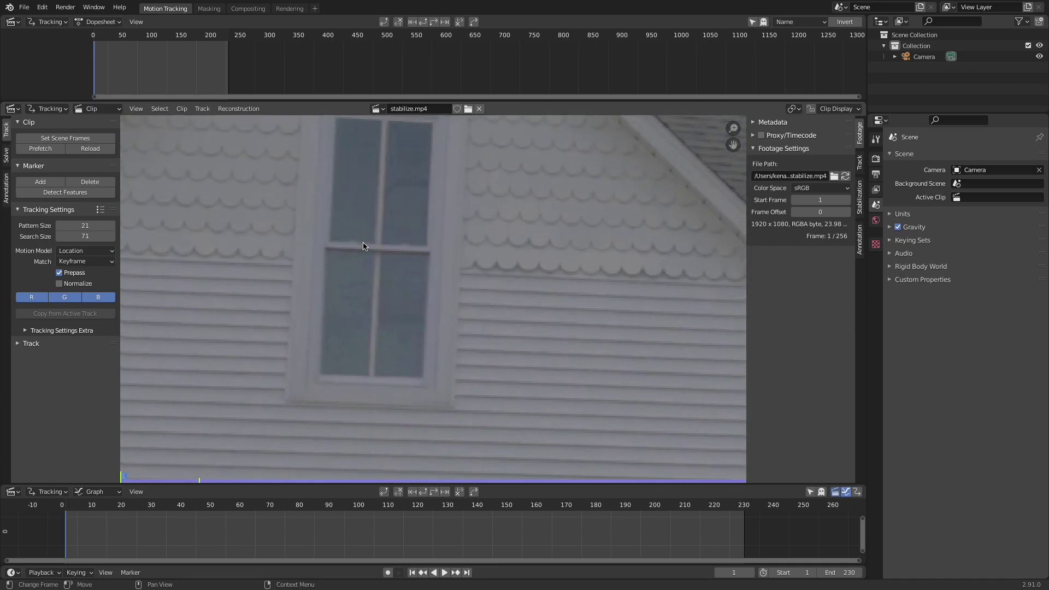
scroll(363, 245, "up", 3)
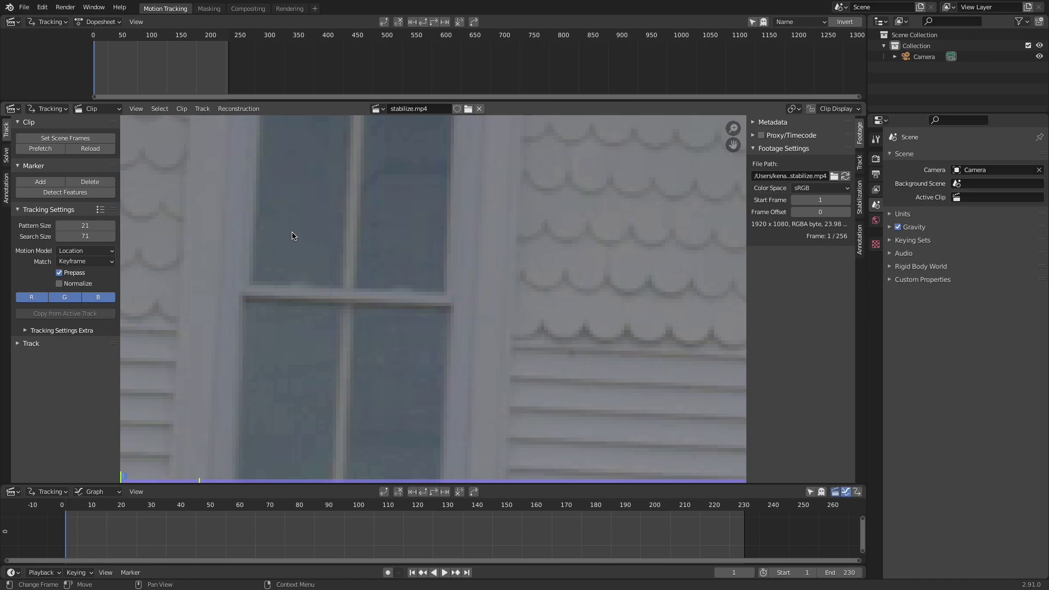
scroll(344, 317, "down", 1)
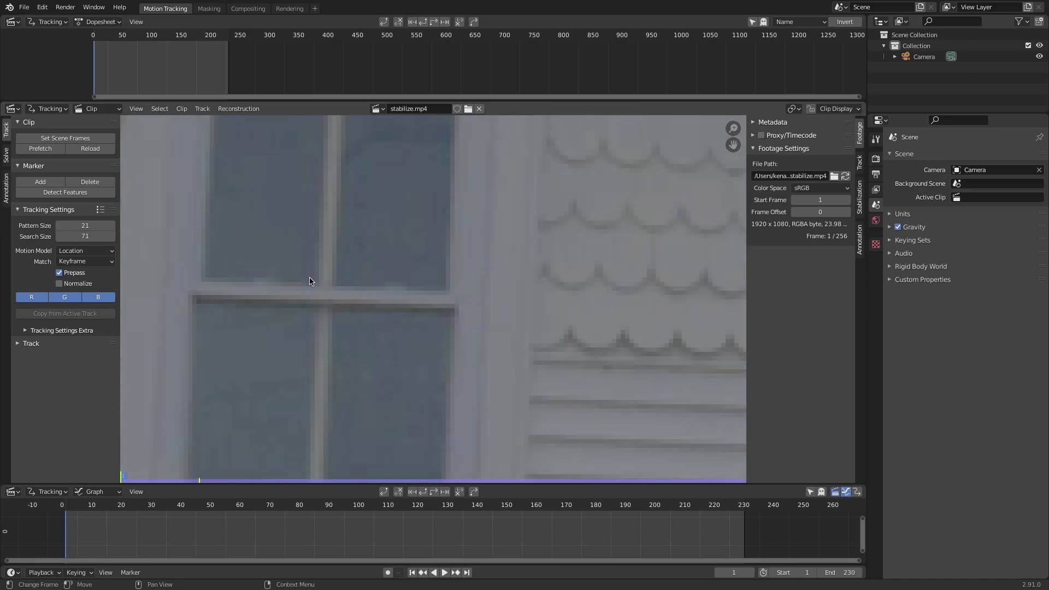
scroll(312, 203, "down", 4)
scroll(358, 240, "up", 3)
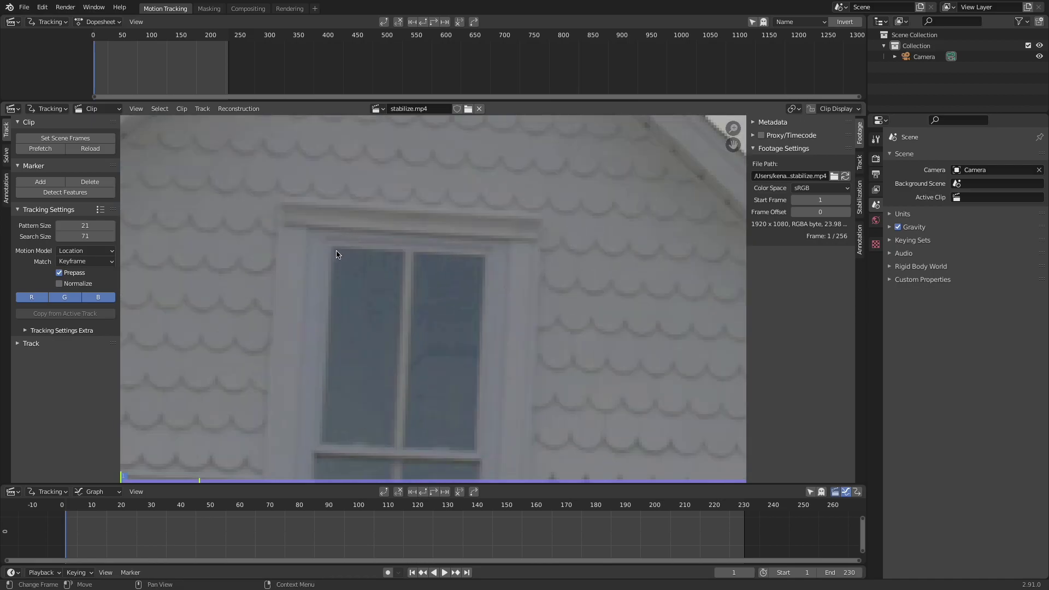
scroll(331, 249, "up", 1)
left_click(306, 235, "ctrl")
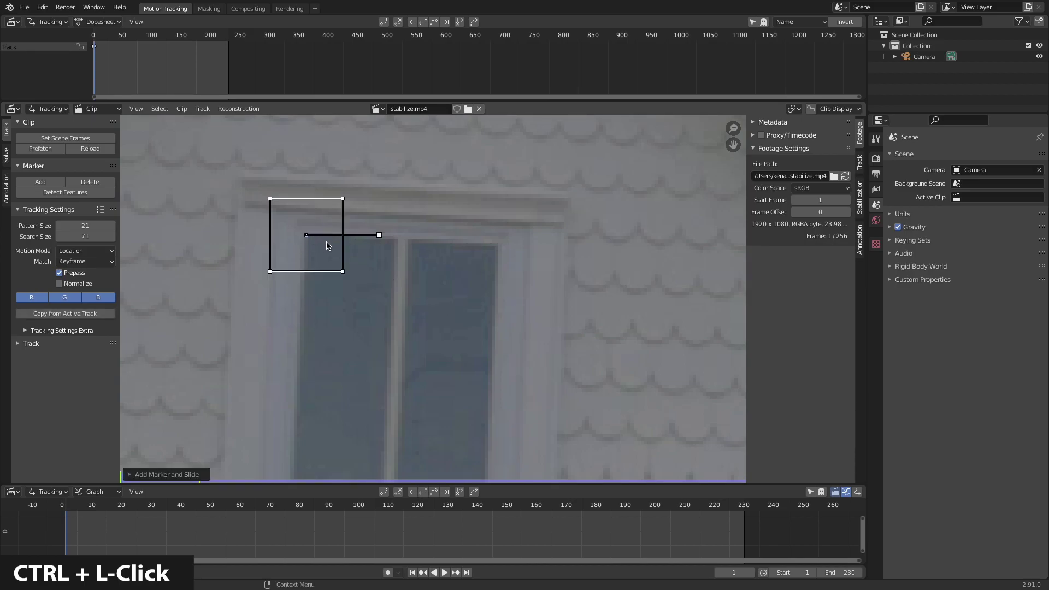
scroll(465, 301, "down", 3)
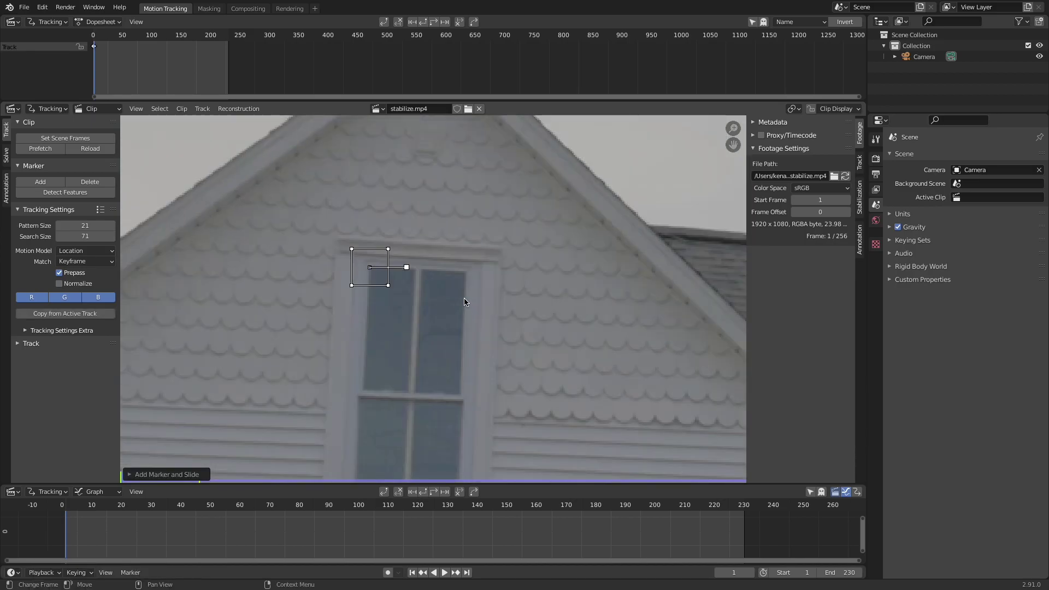
Enable Lock to Selection, track the marker forward to frame 230, and review playback.
left_click(834, 109)
left_click(772, 172)
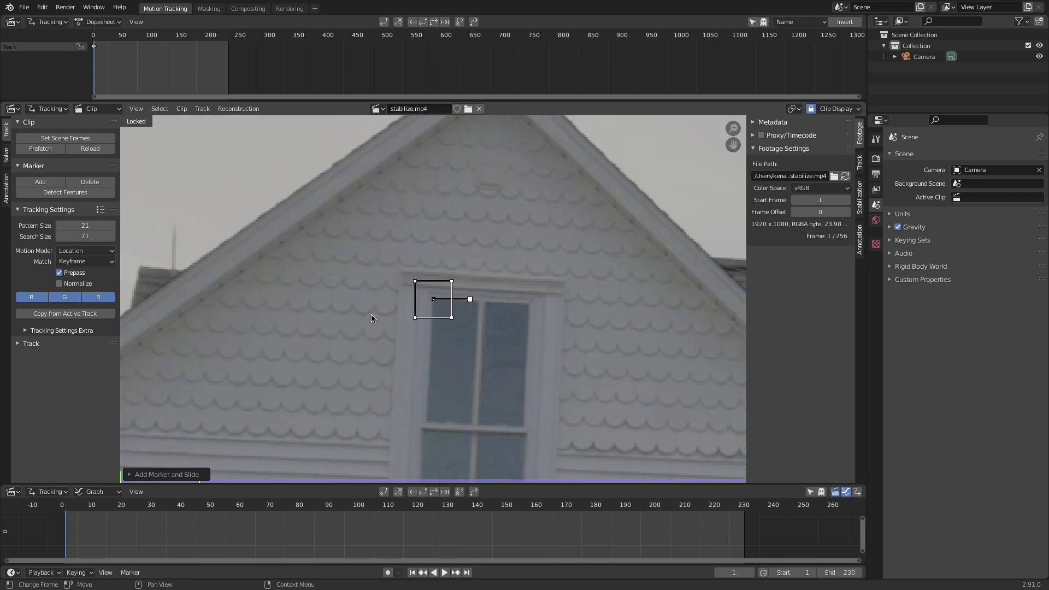
key("alt+t")
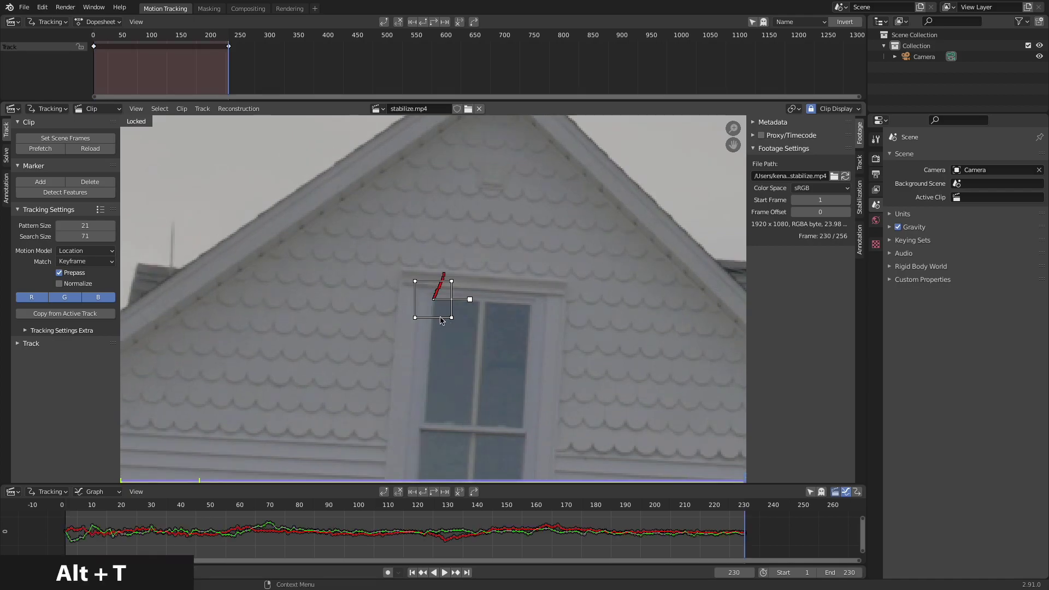
left_click(444, 572)
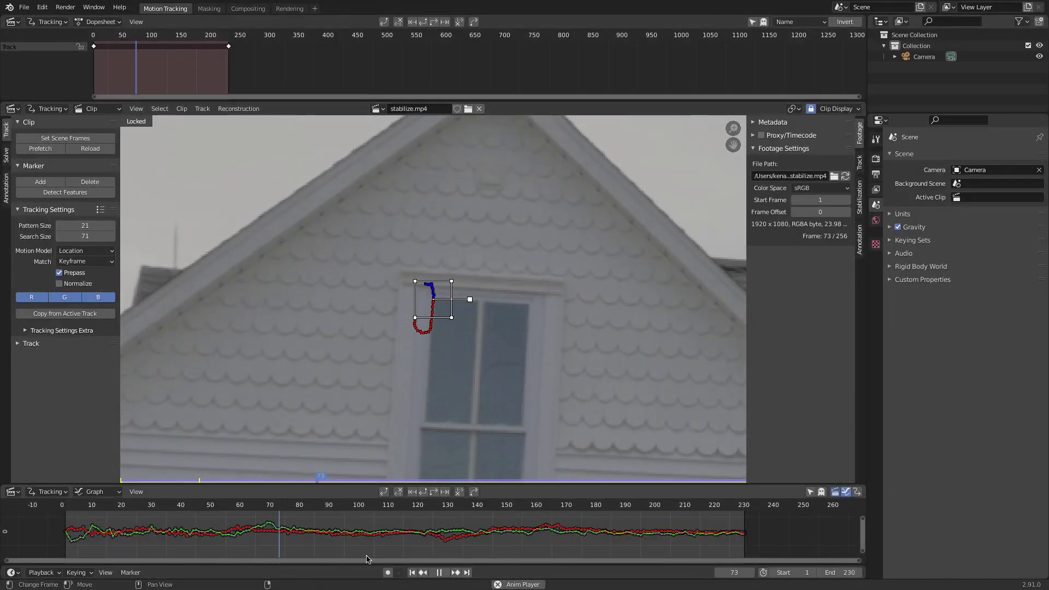
left_click(437, 572)
scroll(303, 265, "down", 3)
scroll(303, 266, "up", 3)
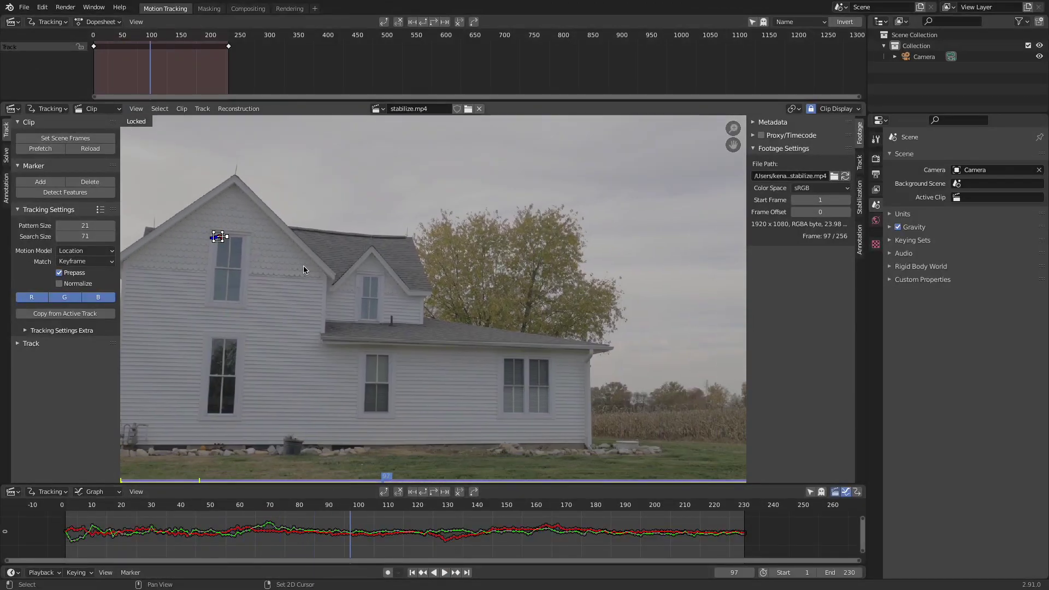
Add a second tracking marker on the lower right window.
scroll(456, 351, "up", 6)
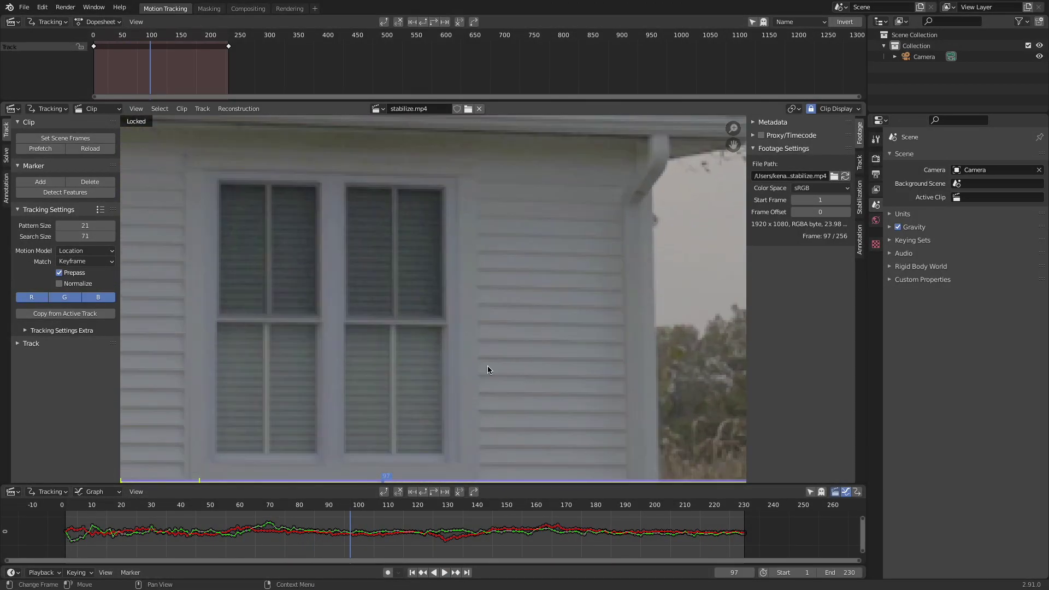
scroll(552, 288, "down", 7)
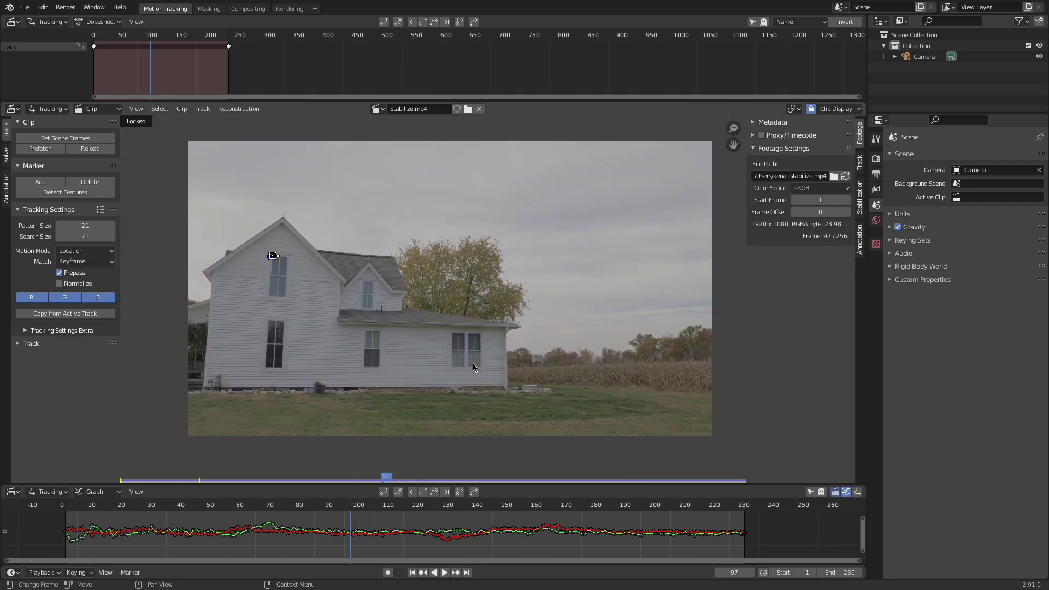
scroll(527, 380, "up", 3)
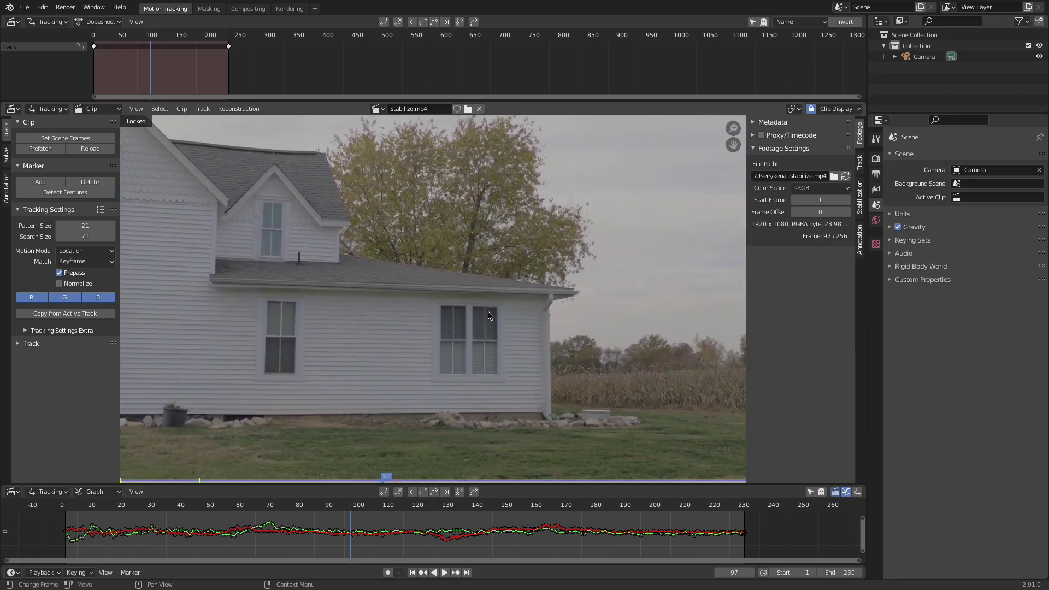
scroll(488, 316, "up", 5)
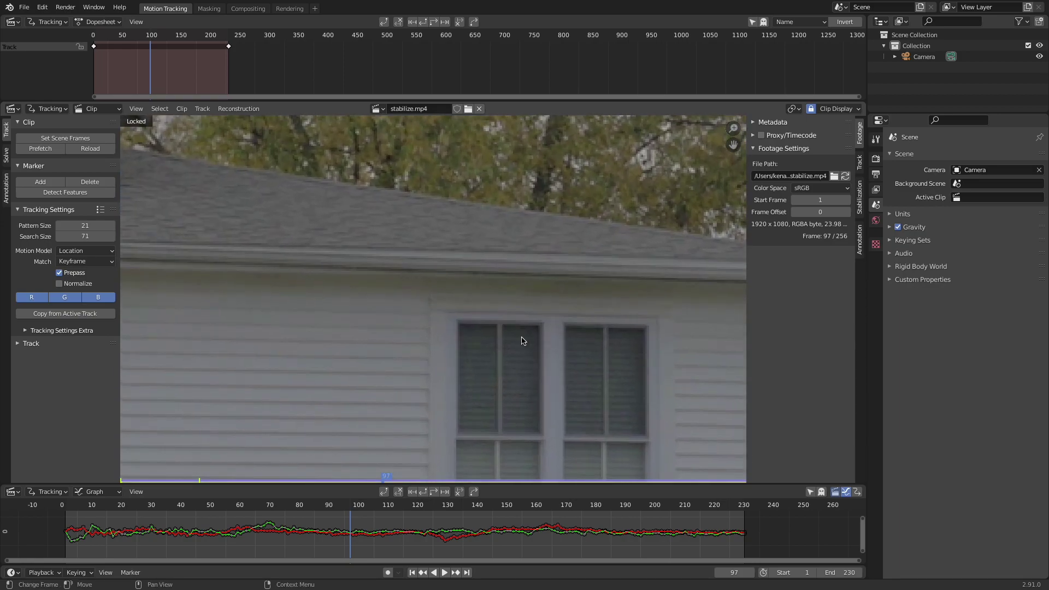
middle_click_drag(519, 342, 420, 172)
scroll(571, 323, "up", 4)
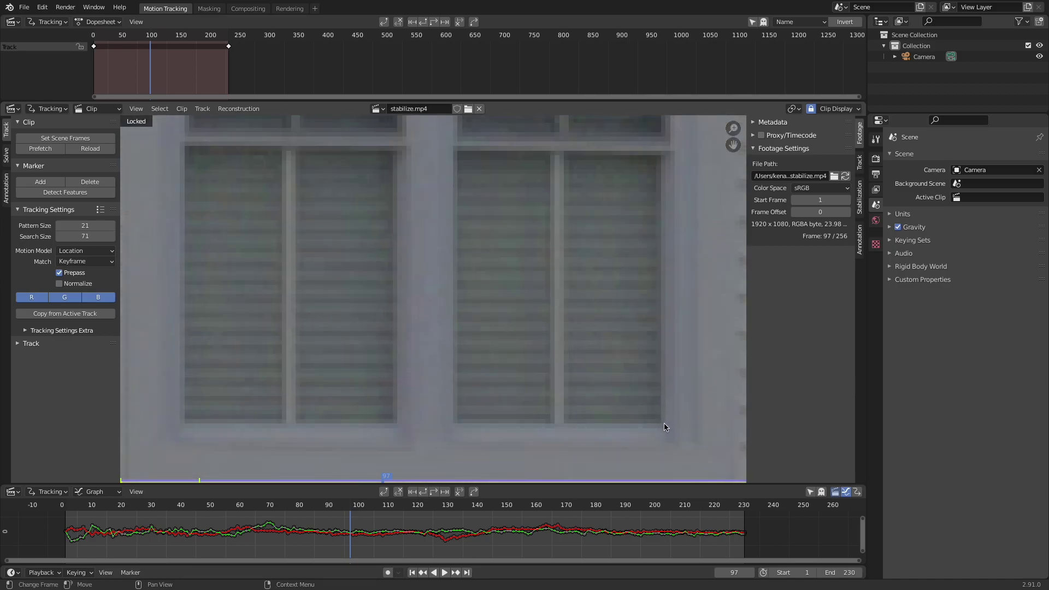
left_click(664, 424, "ctrl")
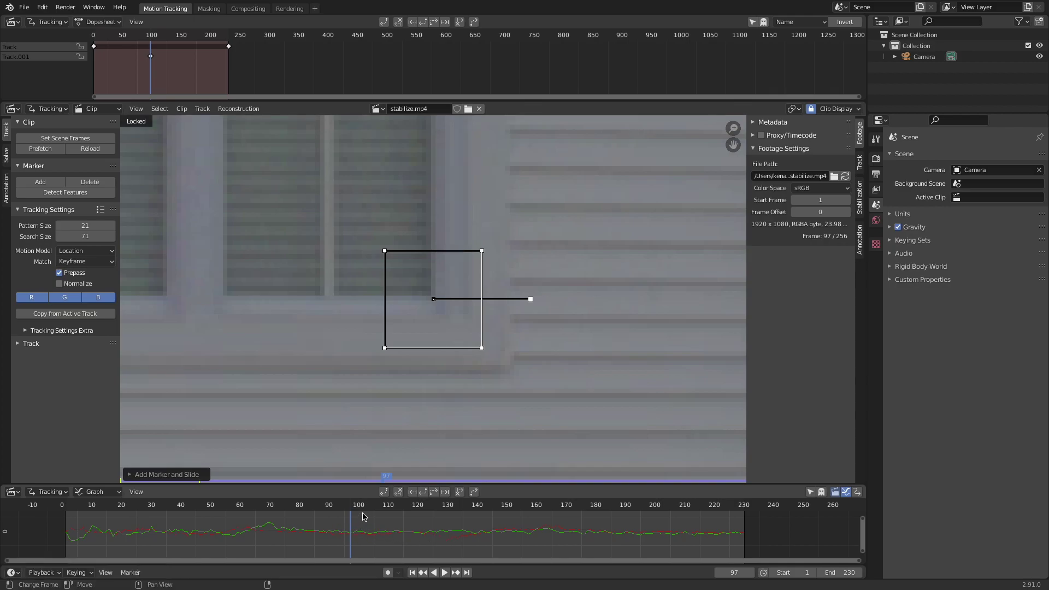
Track the second marker forward to frame 230 and back to frame 1, then review it.
key("alt+t")
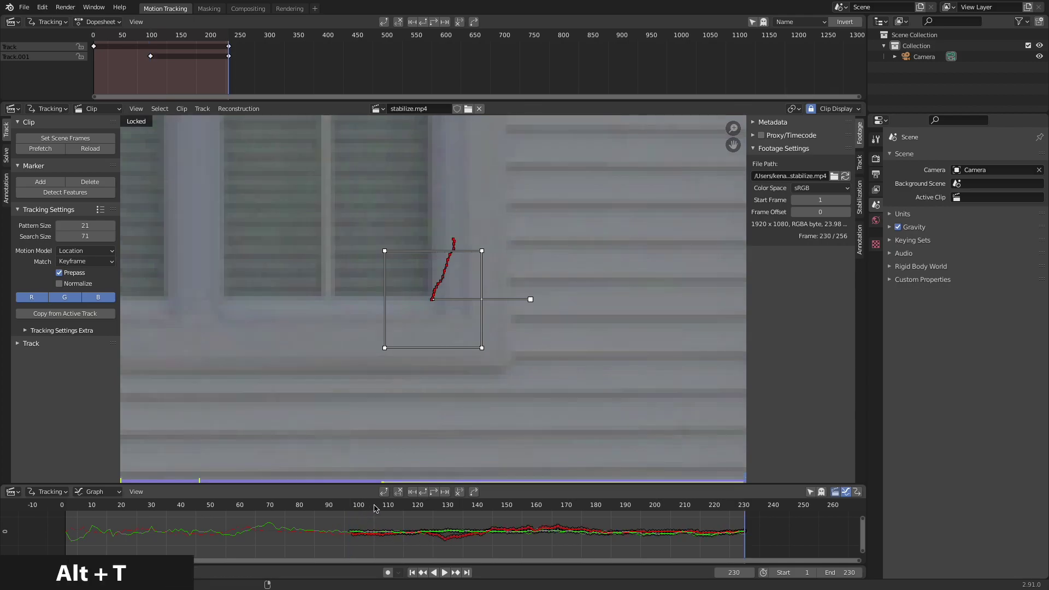
key("alt+shift+t")
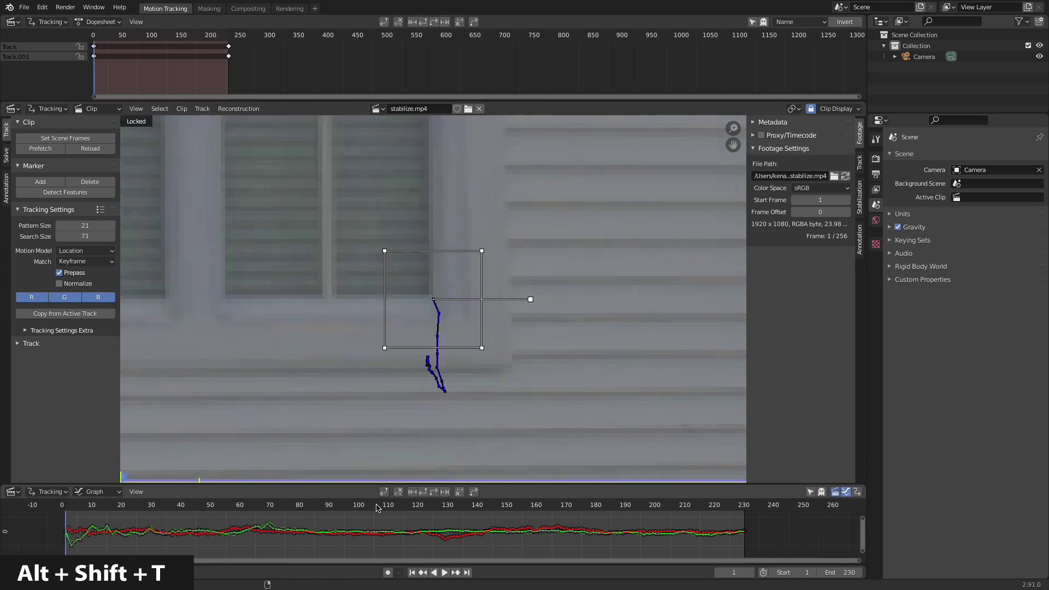
key("space")
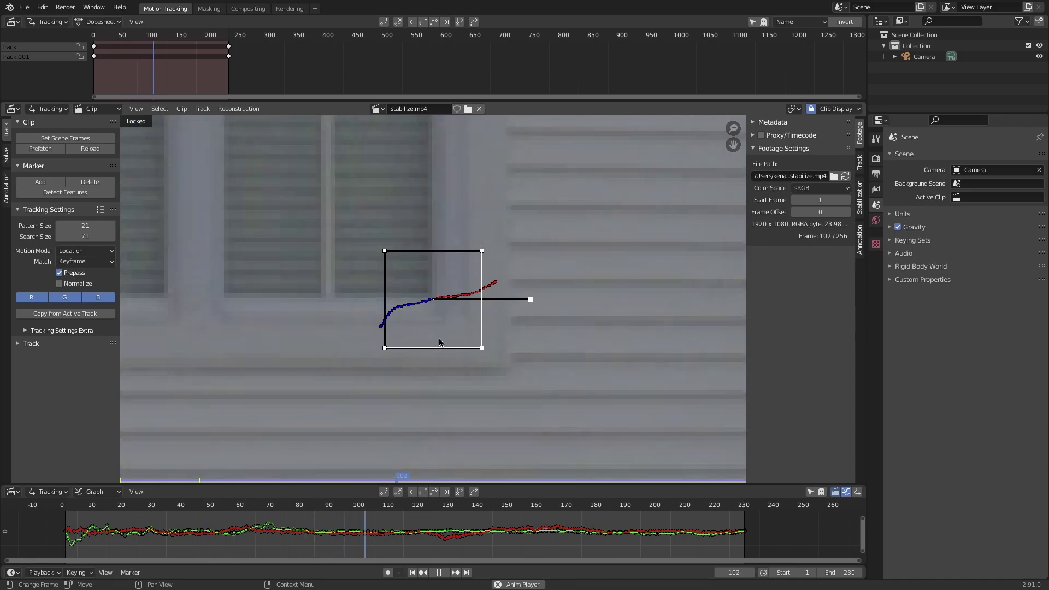
left_click(442, 572)
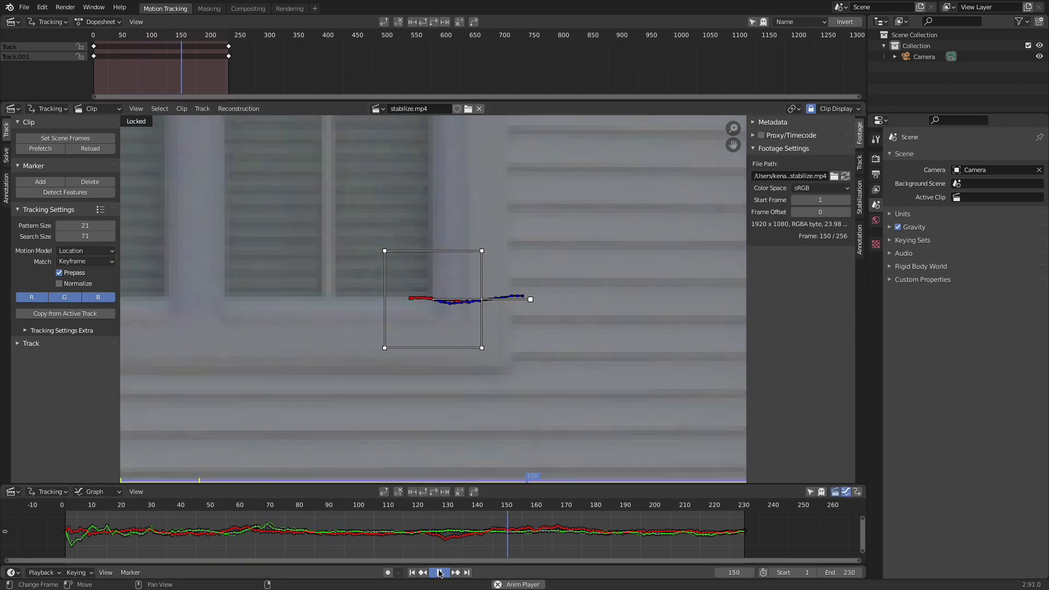
scroll(460, 374, "down", 5)
scroll(438, 362, "down", 2)
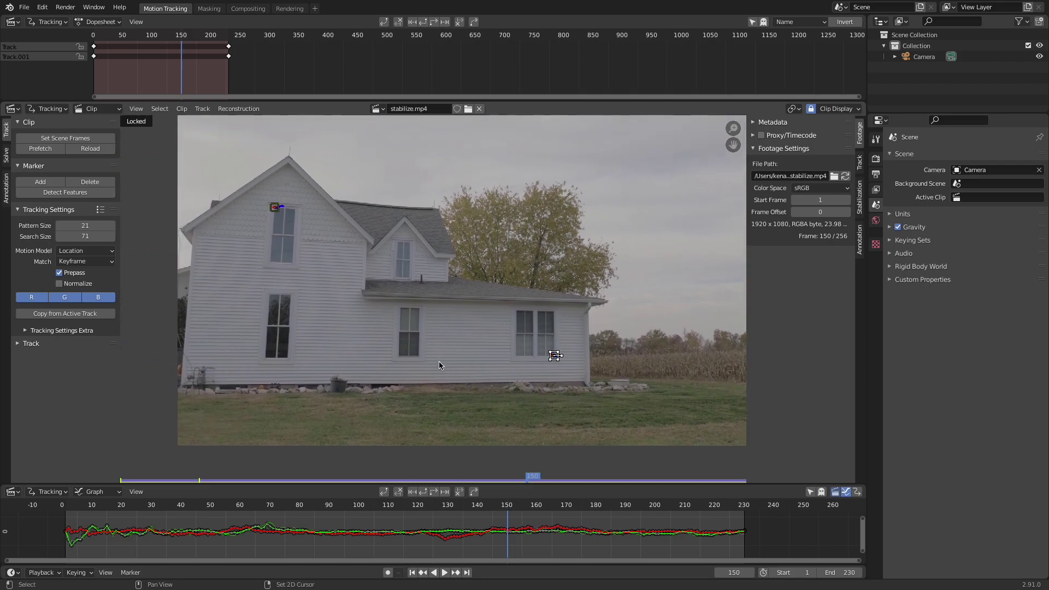
Select all markers and enable 2D Stabilization with Rotation and Scale.
middle_click_drag(381, 360, 360, 364)
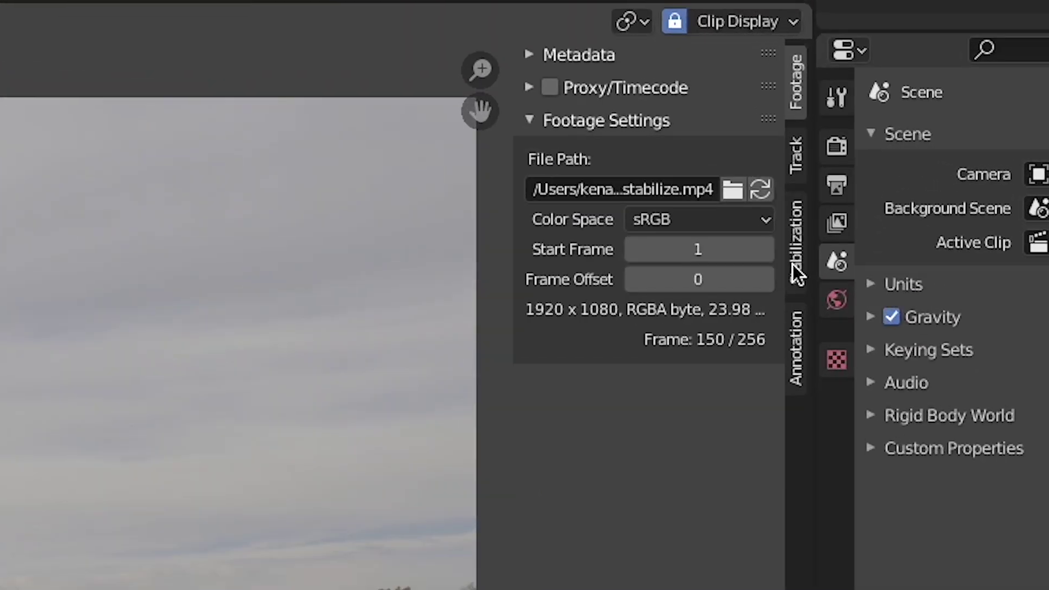
left_click(859, 207)
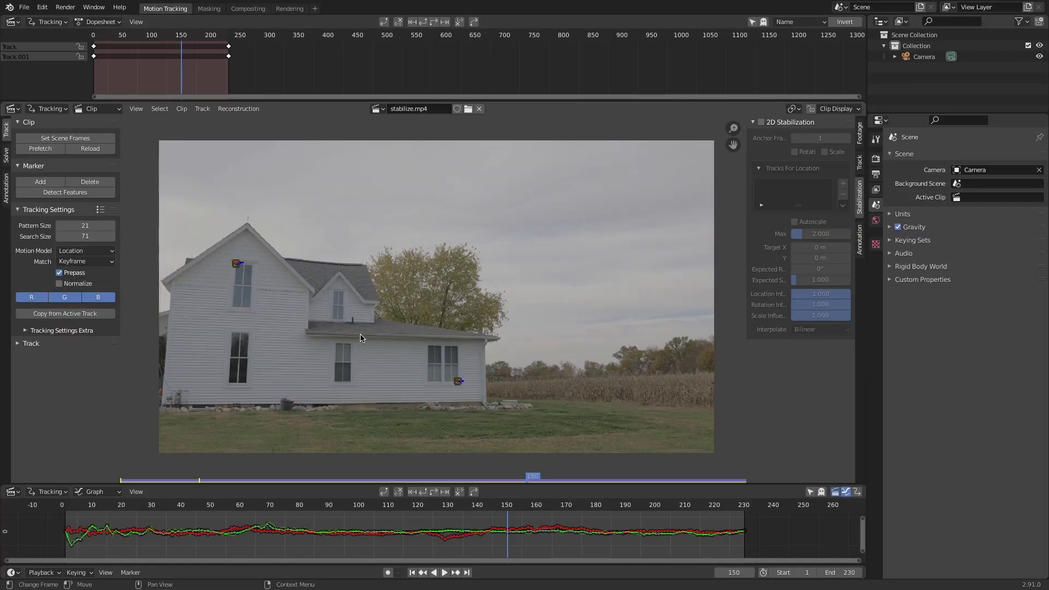
key("a")
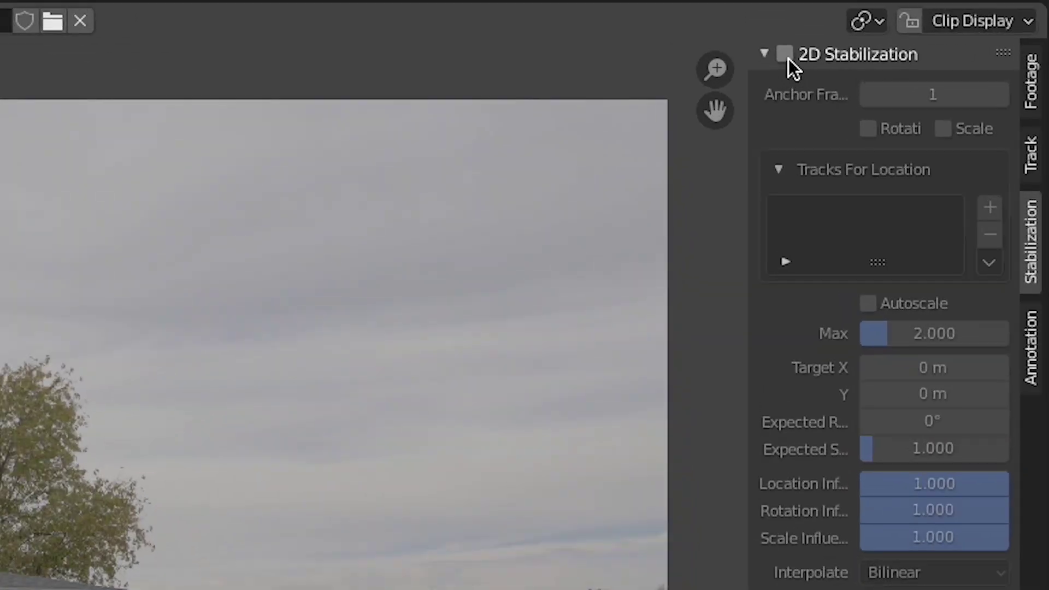
left_click(761, 122)
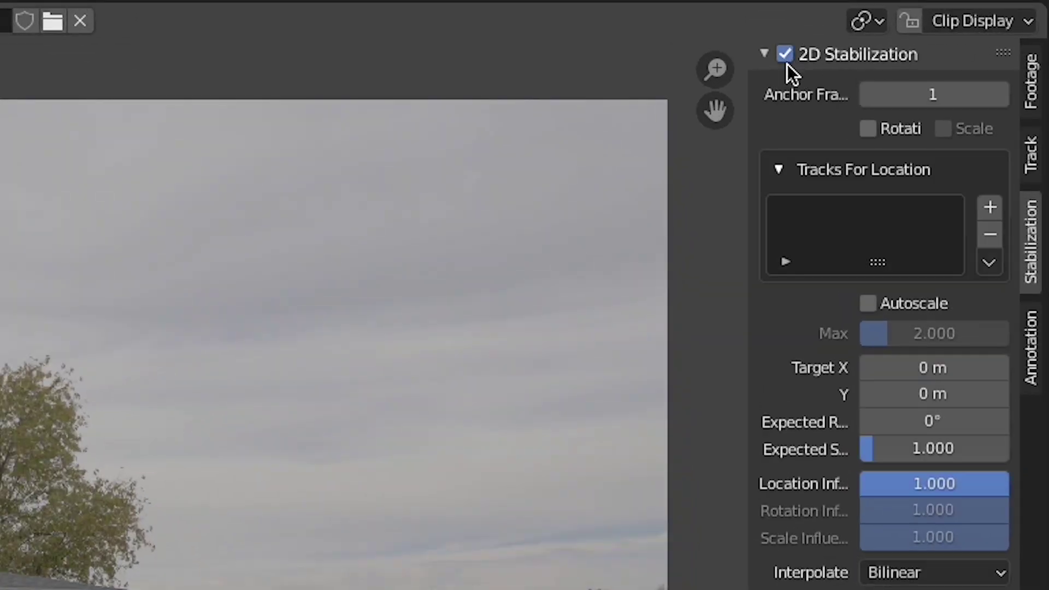
left_click(869, 137)
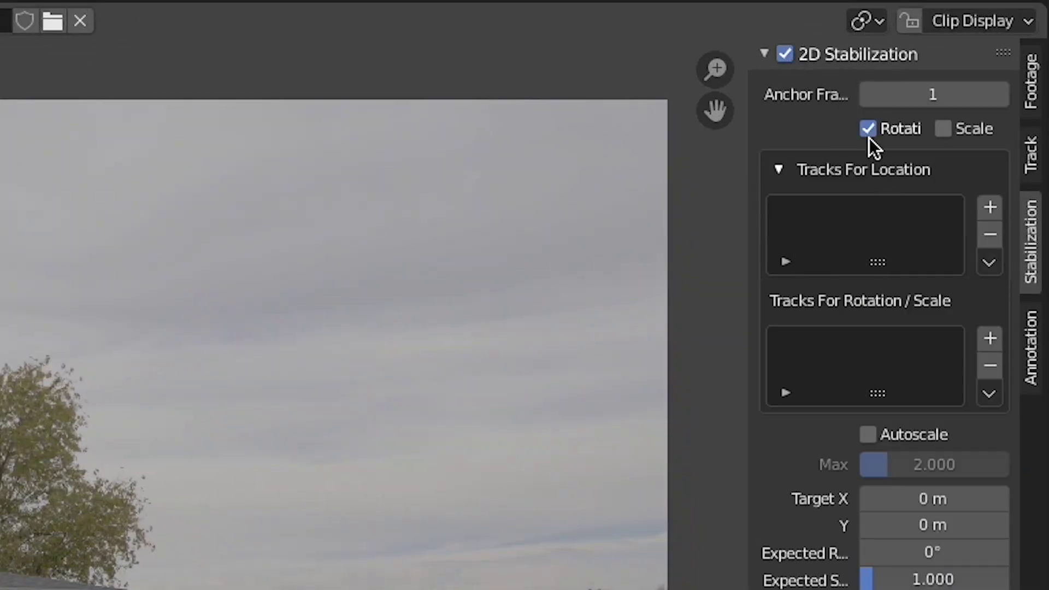
left_click(944, 133)
Add both tracks to the location and rotation/scale lists and play from frame 1.
left_click(989, 209)
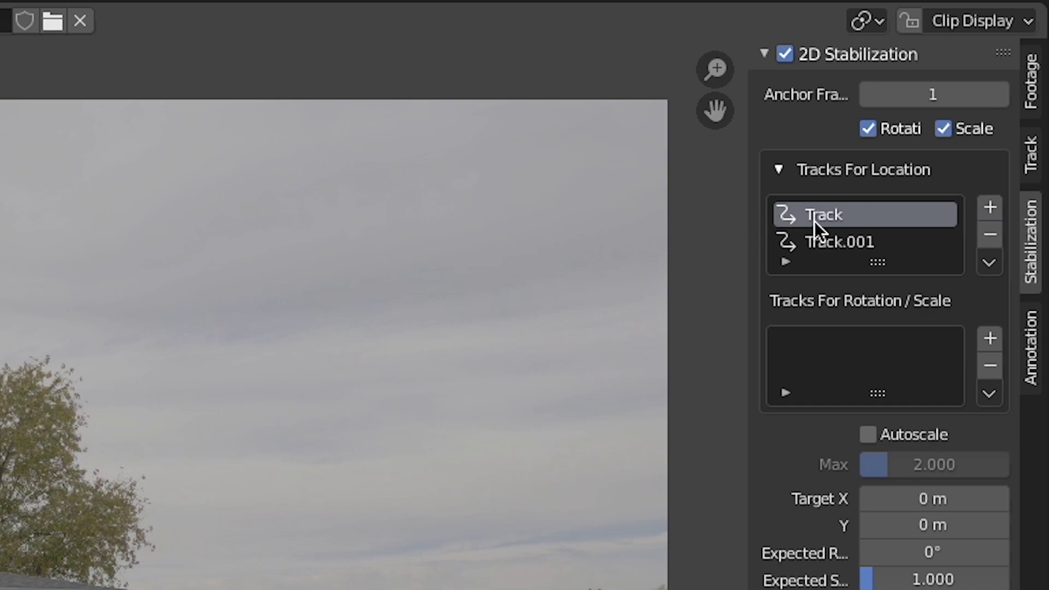
left_click(990, 339)
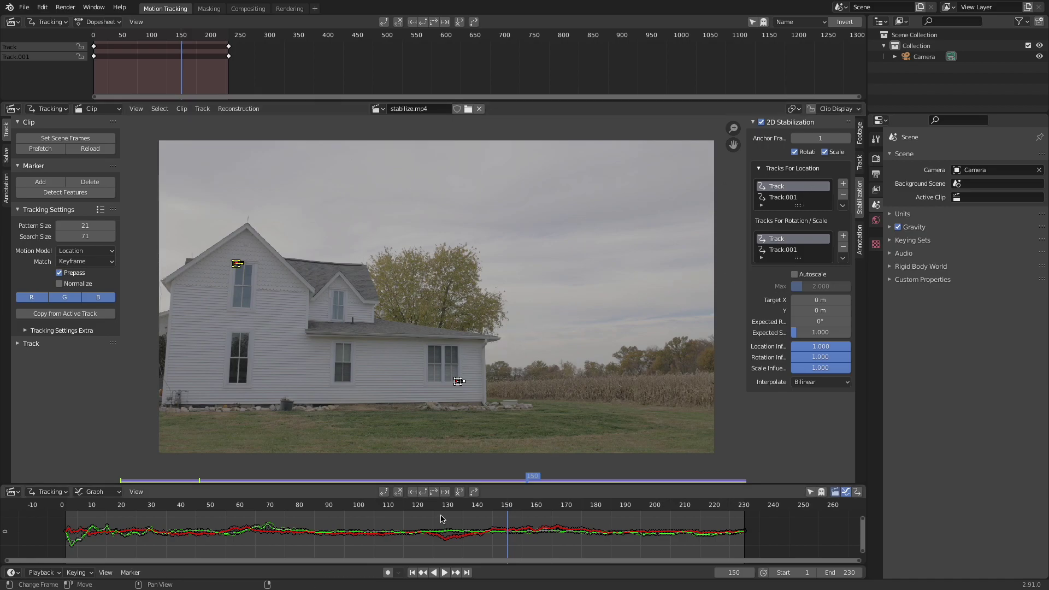
left_click(412, 572)
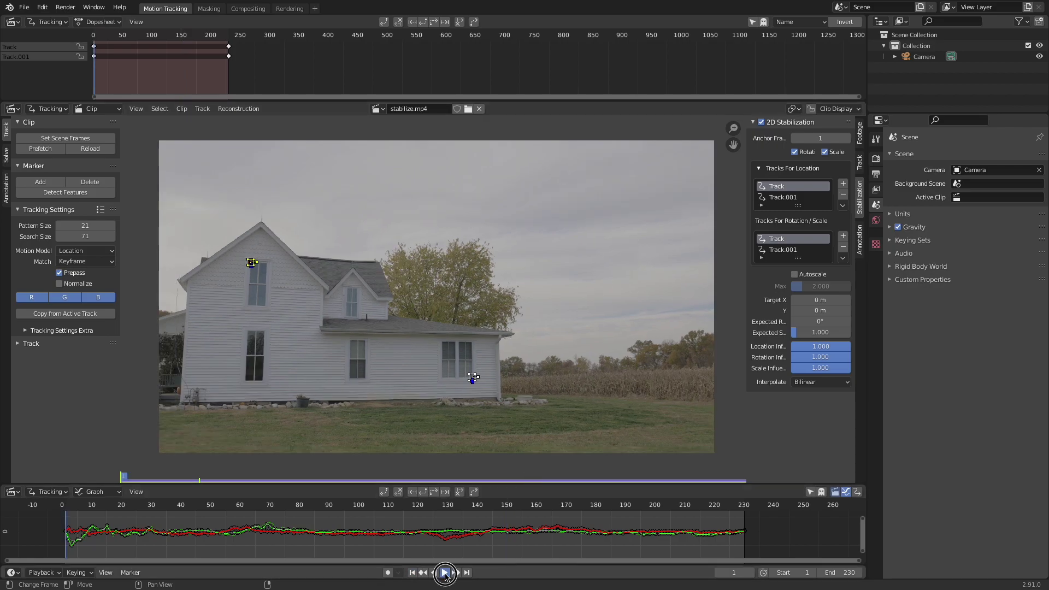
left_click(445, 573)
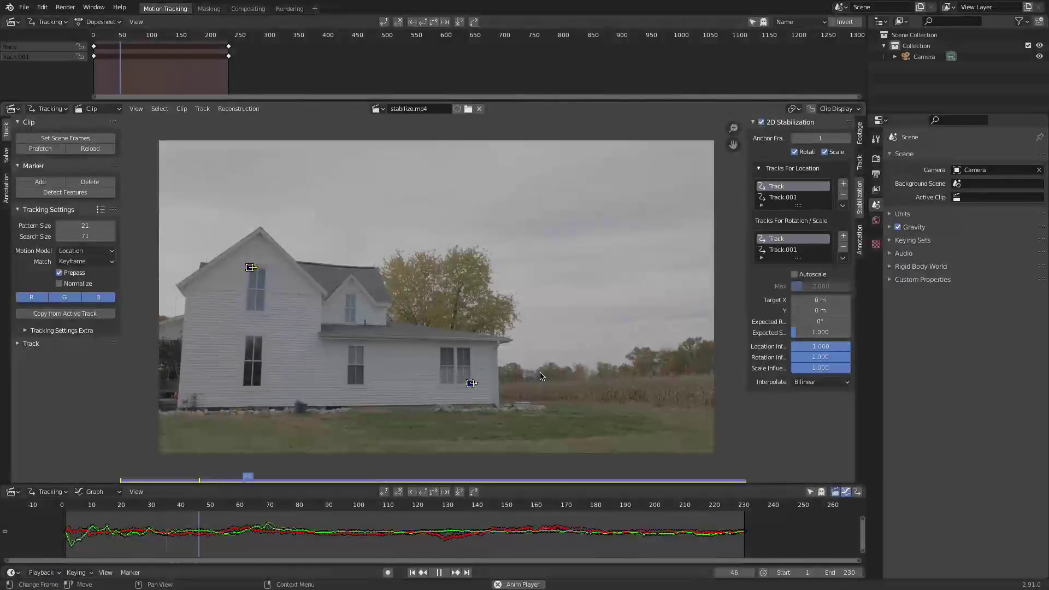
Turn on Show Stable in Clip Display and play the stabilized footage.
left_click(438, 573)
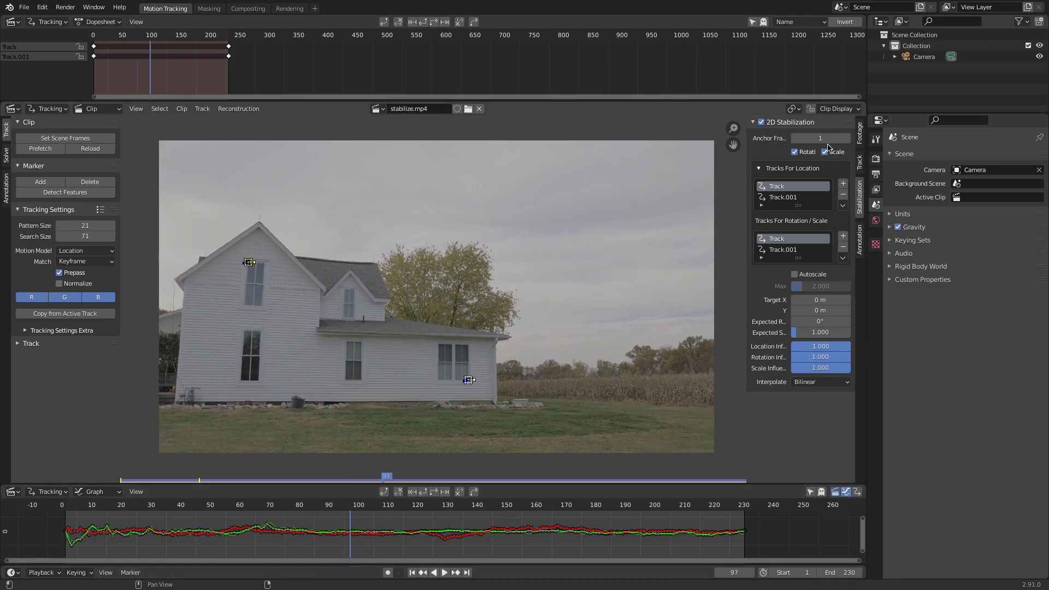
left_click(838, 110)
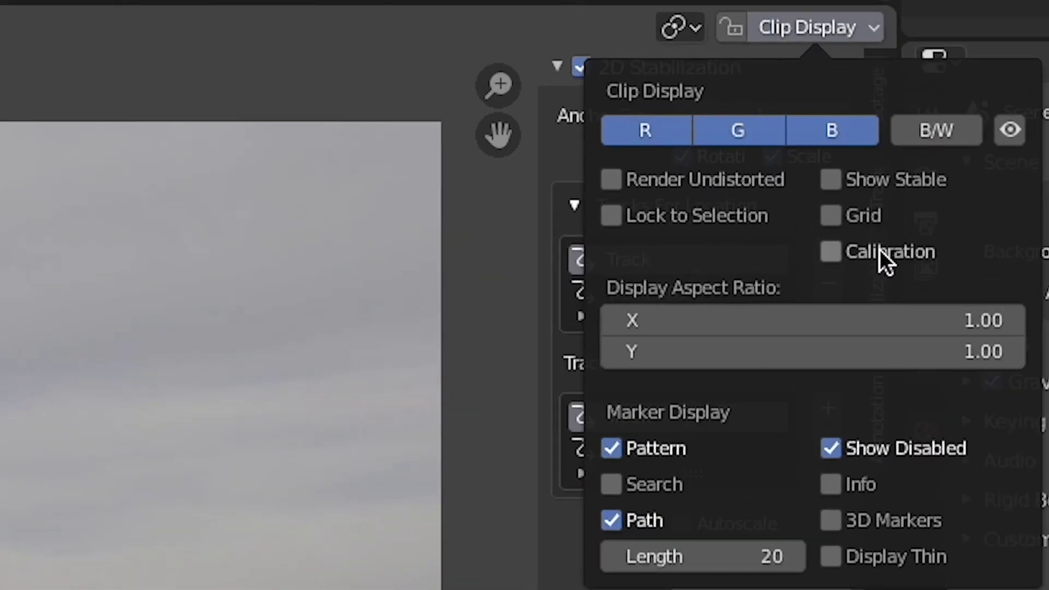
left_click(838, 181)
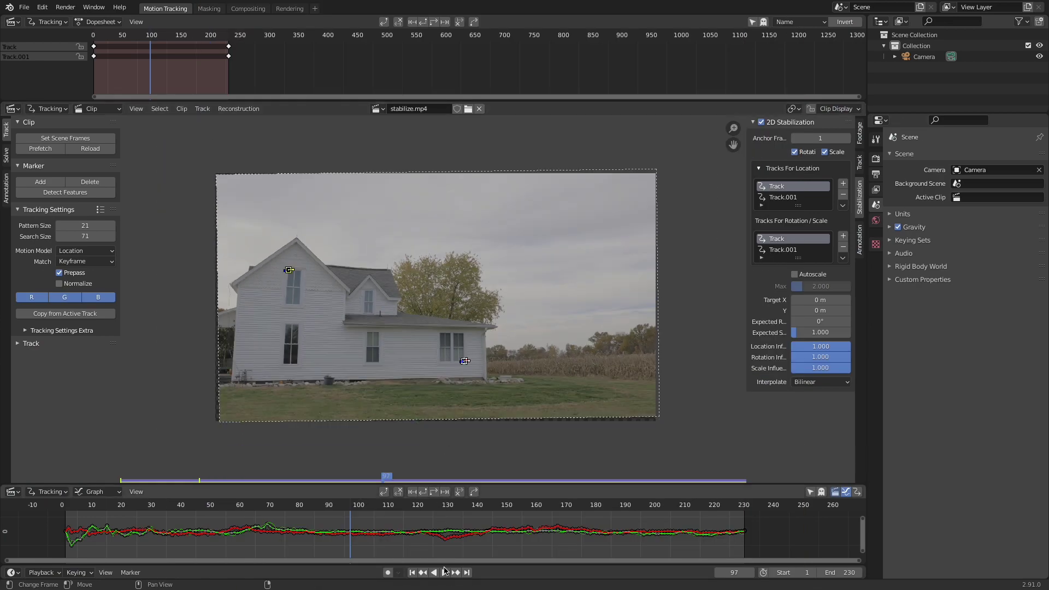
left_click(444, 572)
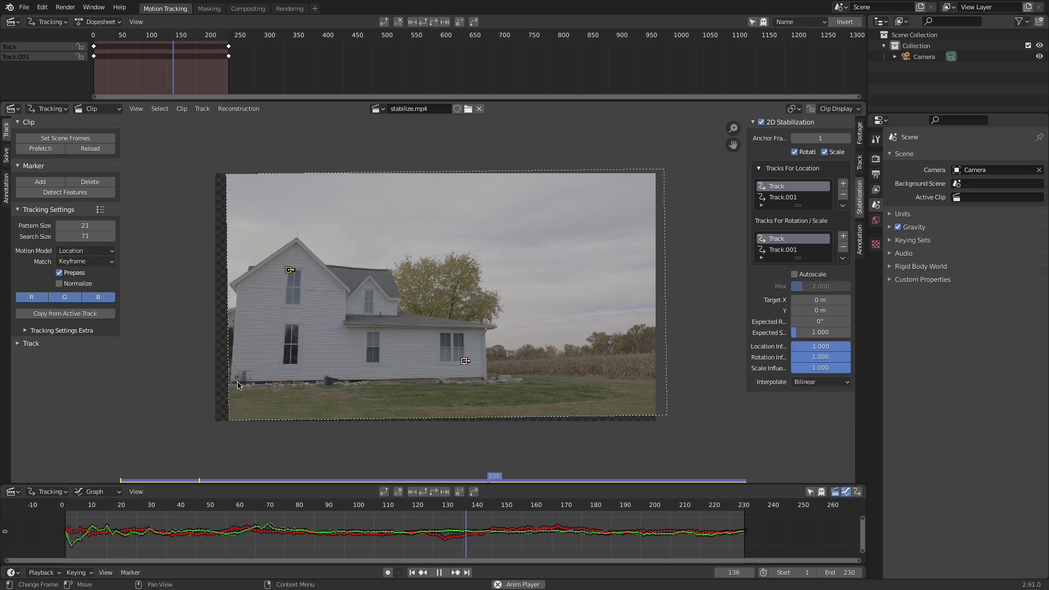
Enable Autoscale (max 2.000) and return the clip to frame 1.
left_click(795, 275)
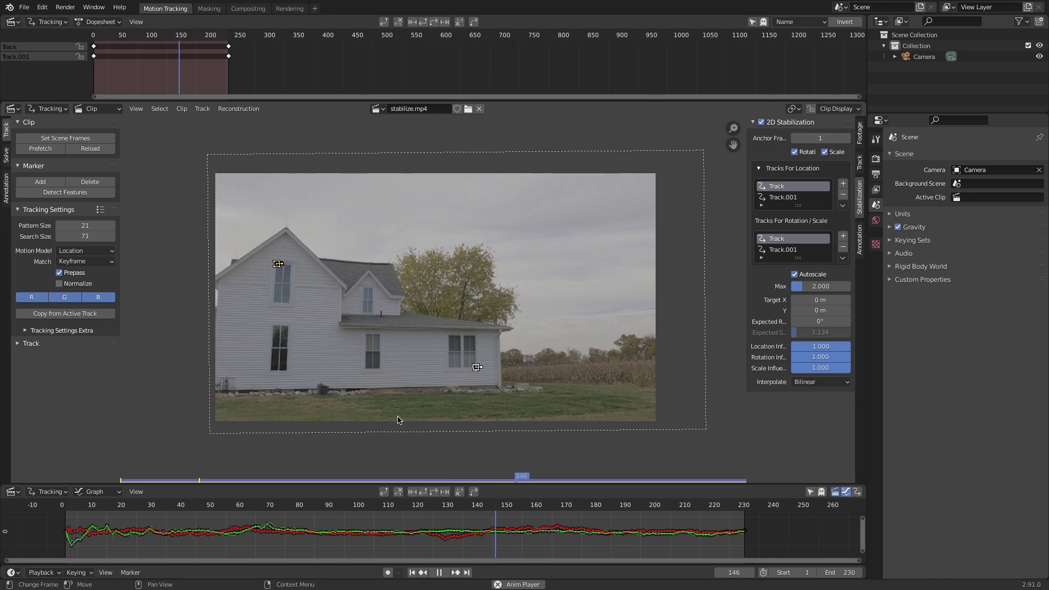
left_click(412, 572)
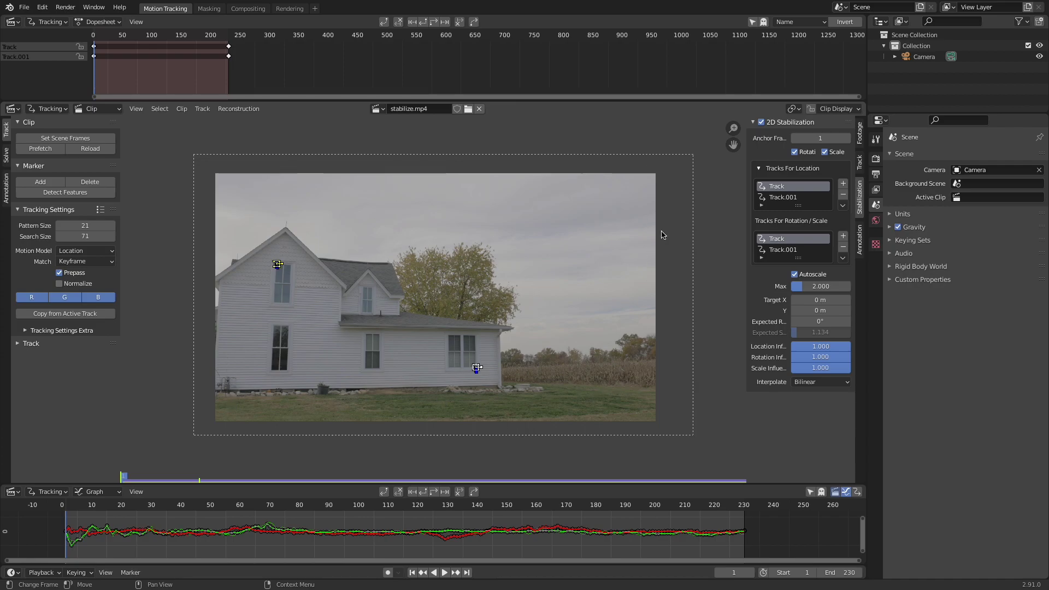
Set Anchor Frame to 10 and play the clip from the start, pausing at frame 35.
left_click_drag(810, 138, 863, 138)
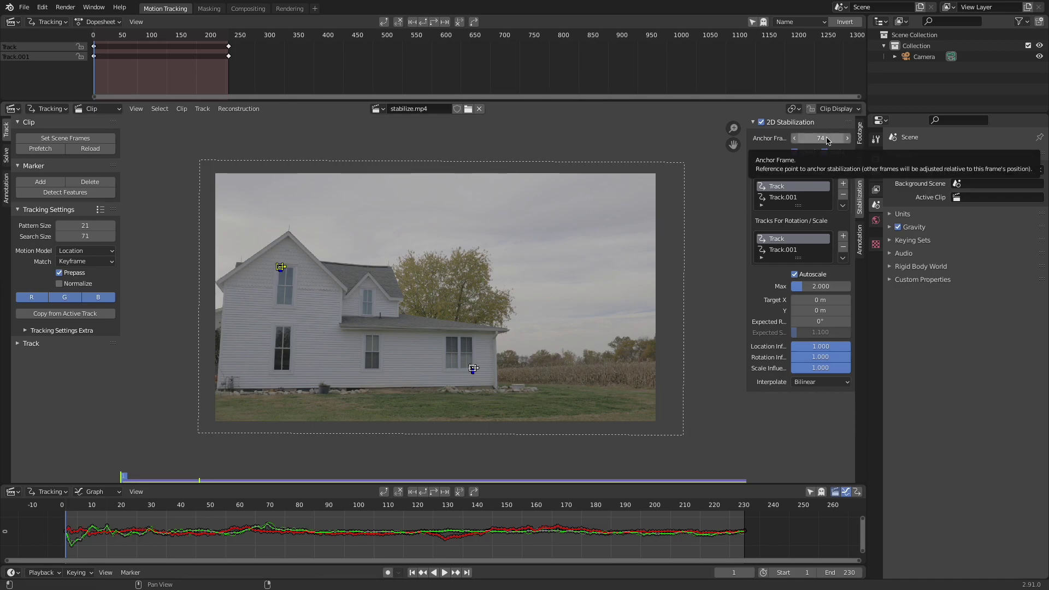
mouse_move(820, 138)
left_mouse_down()
mouse_move(835, 138)
mouse_move(818, 138)
left_mouse_up()
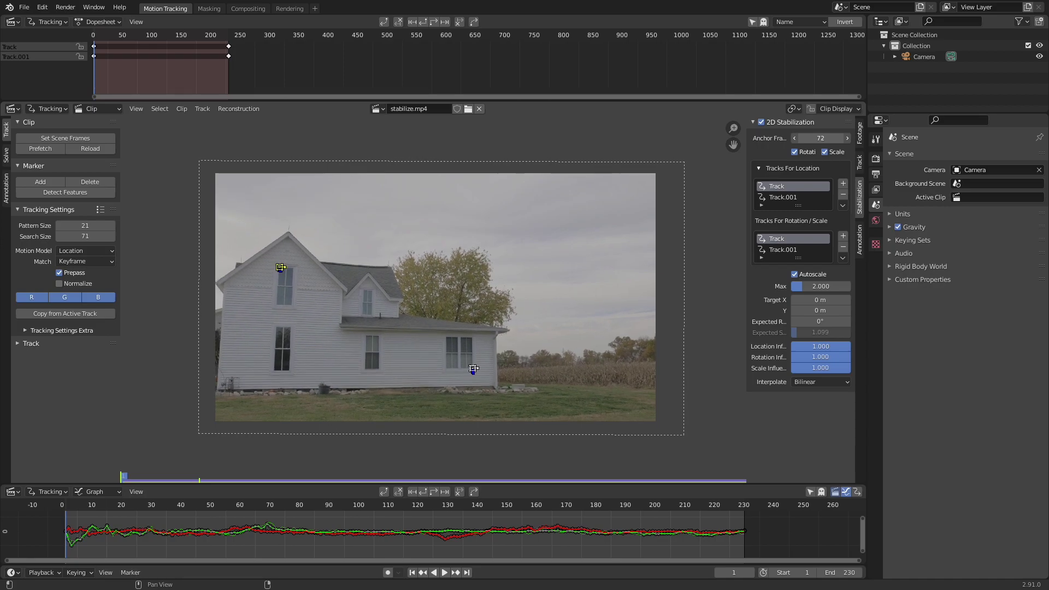
key("space")
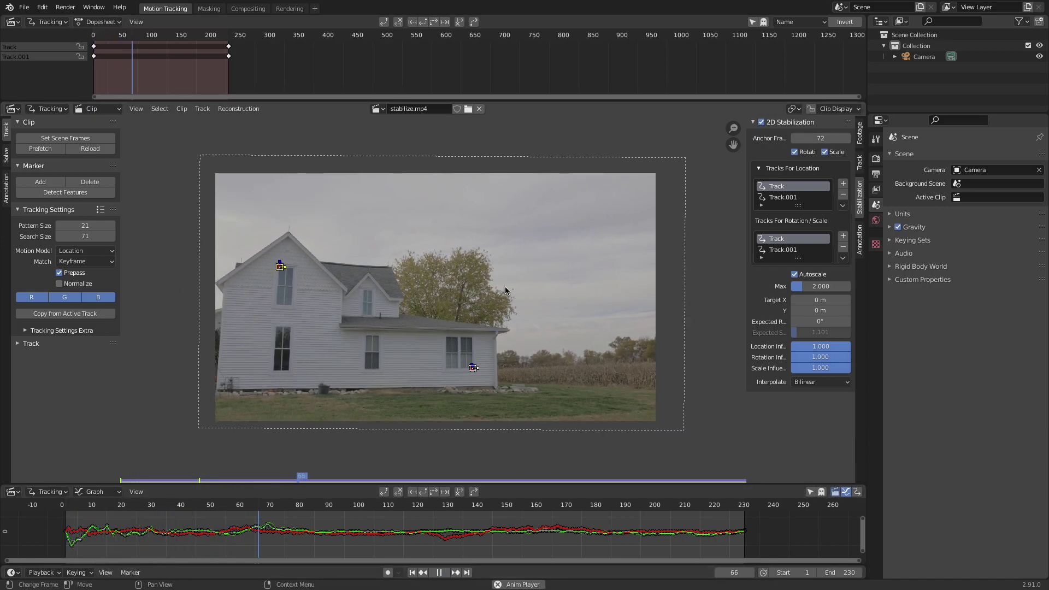
key("space")
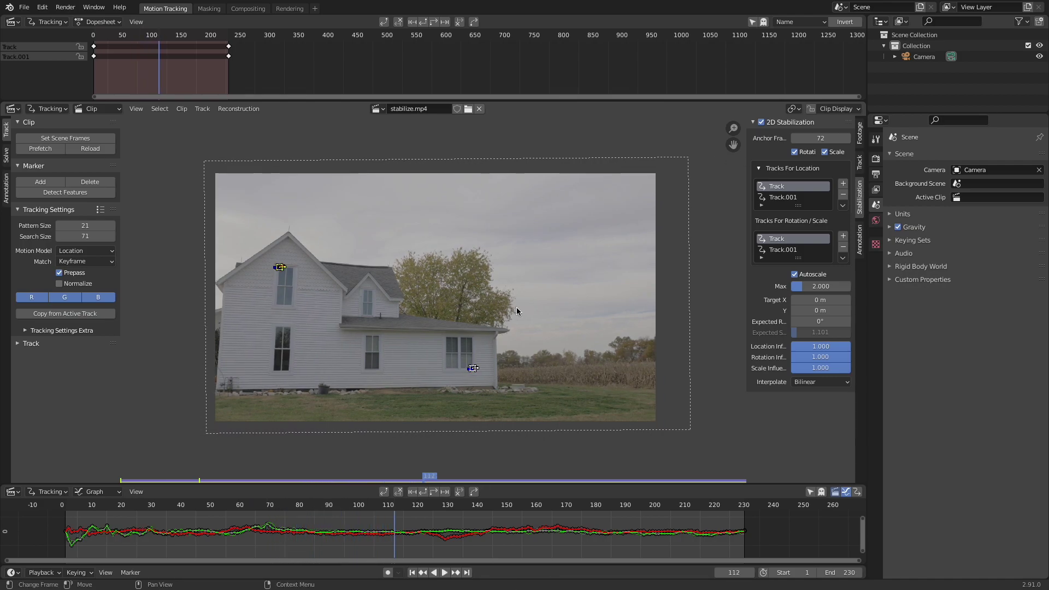
left_click(822, 140)
key("Return")
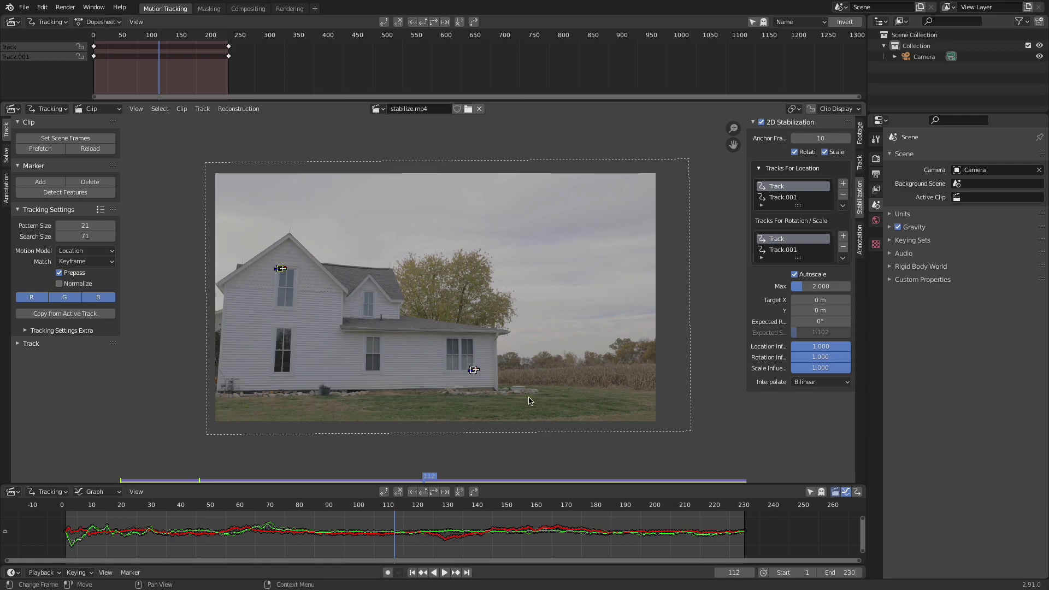
left_click(412, 573)
key("space")
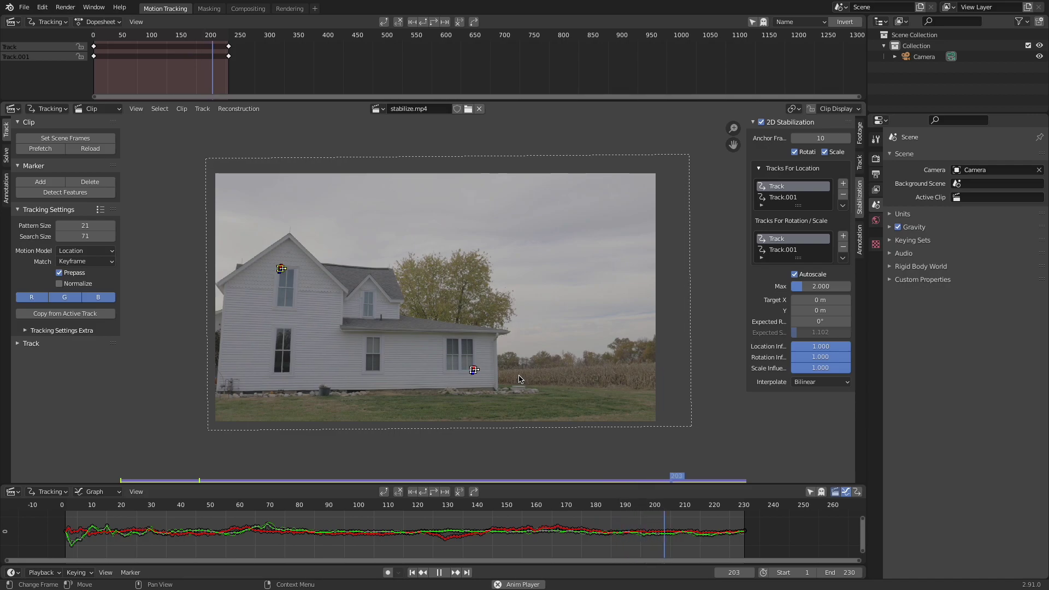
key("space")
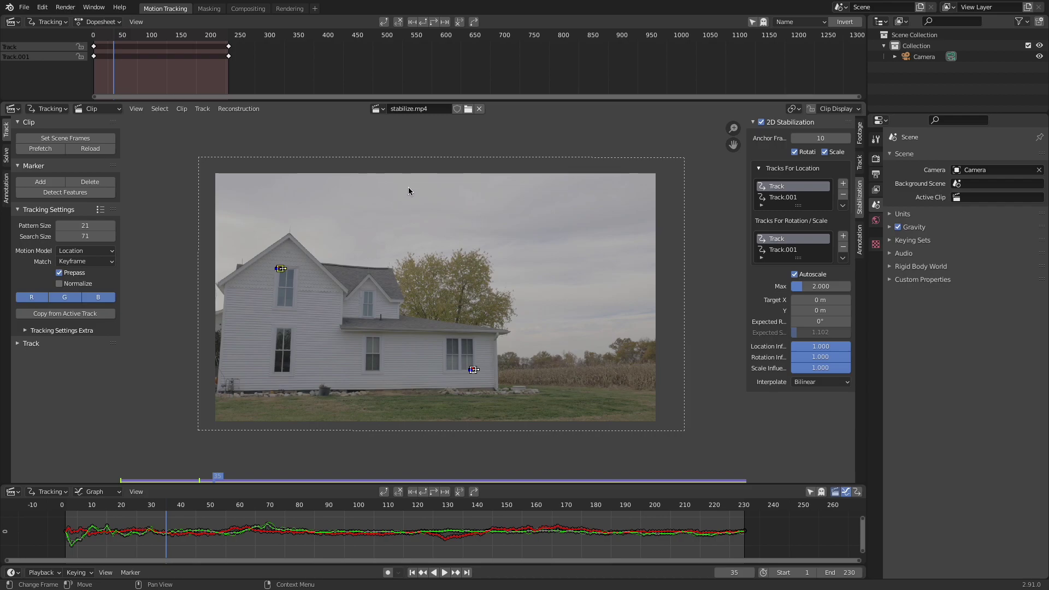
In the Compositing workspace, delete the Render Layers node and bring up the Add menu.
left_click(248, 8)
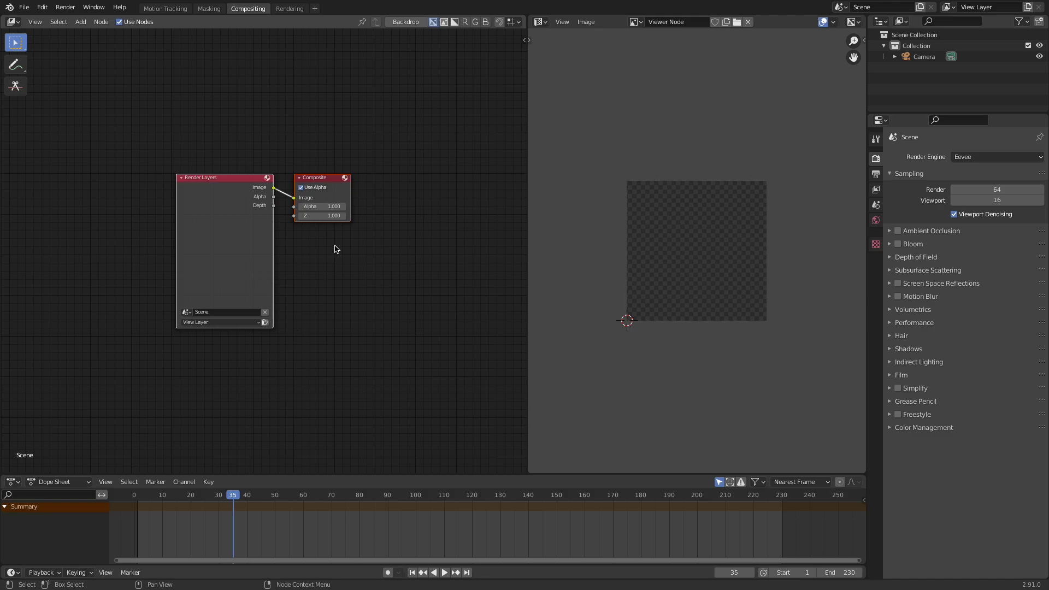
middle_click_drag(335, 248, 376, 241)
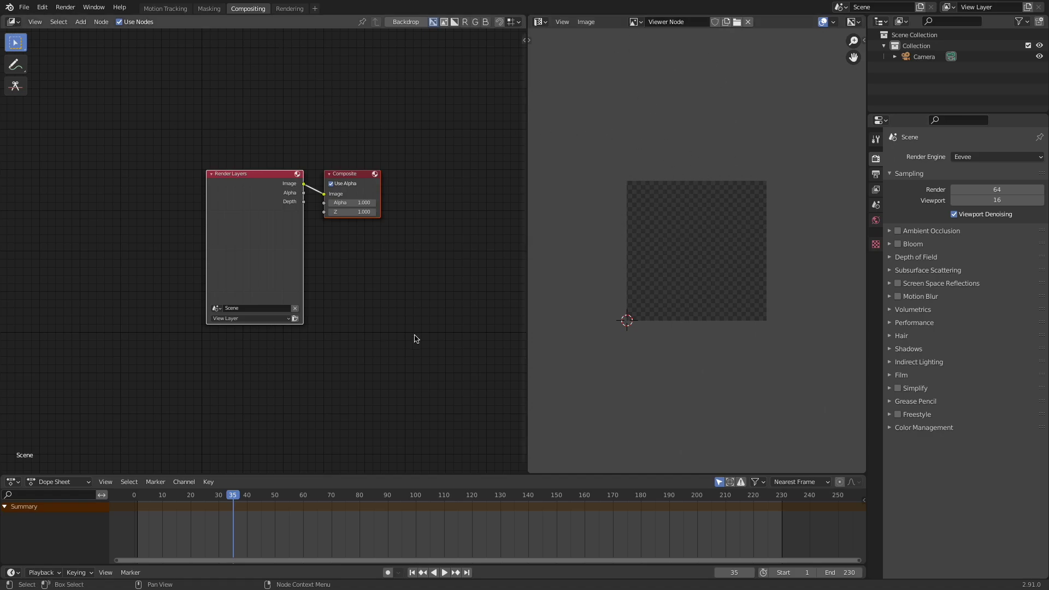
scroll(290, 129, "up", 1)
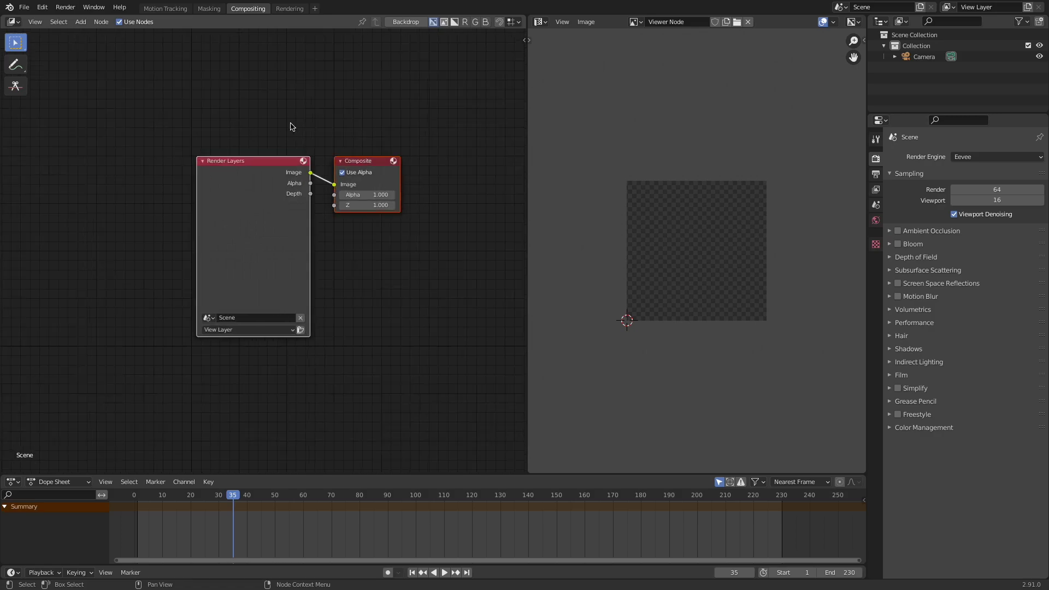
middle_click_drag(290, 129, 332, 92)
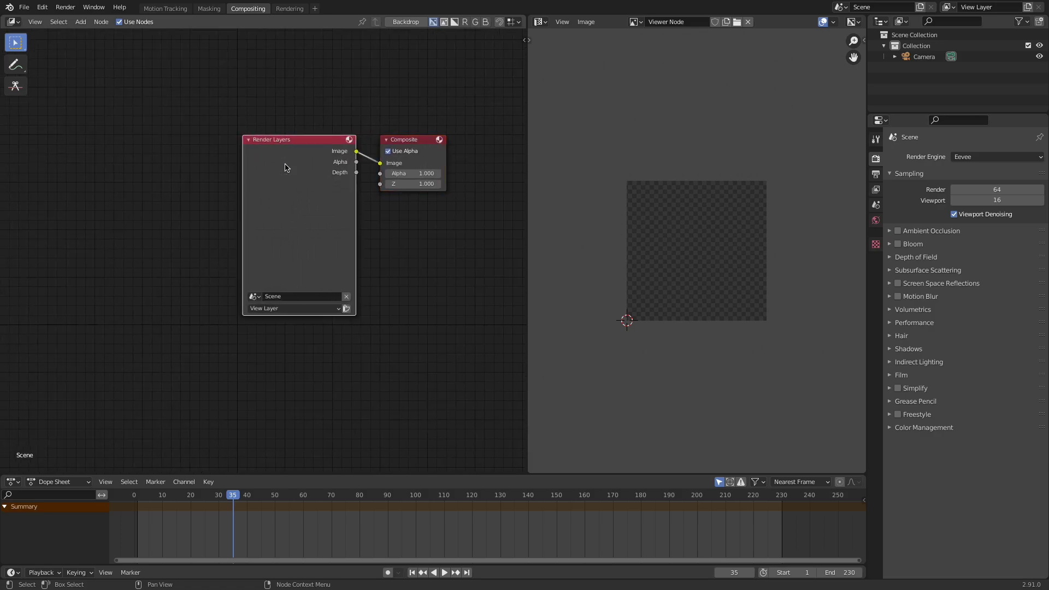
key("x")
key("shift+a")
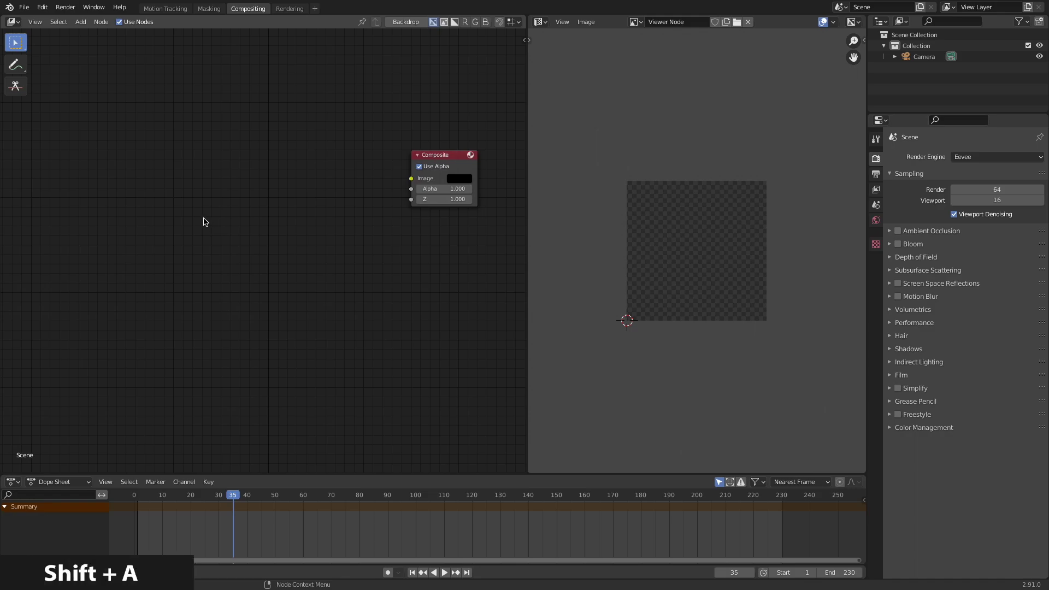
Add a Movie Clip node via search ('mov') and load stabilize.mp4 into it.
left_click(204, 217)
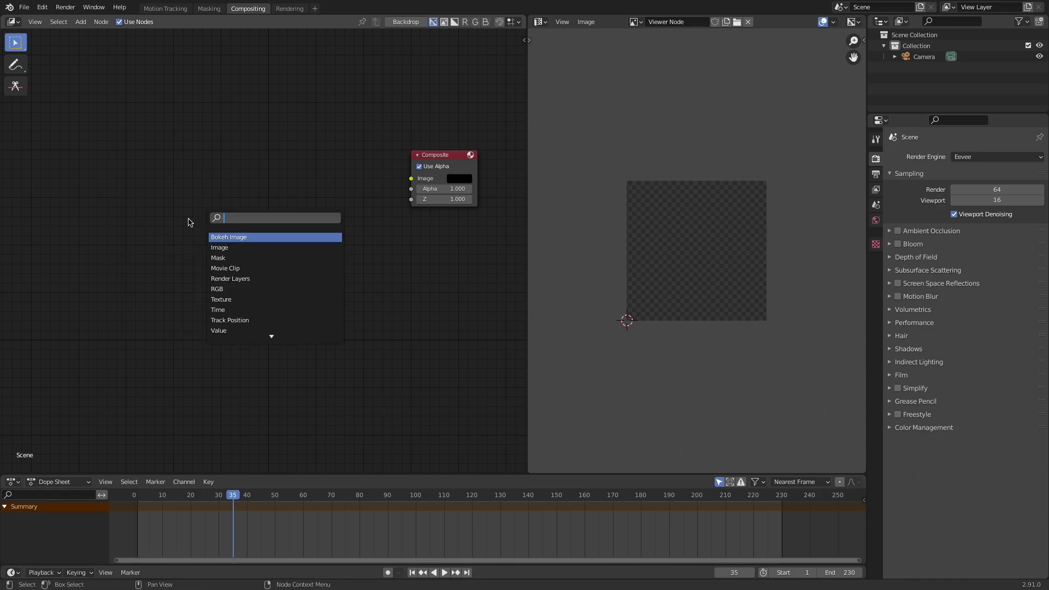
type("mov")
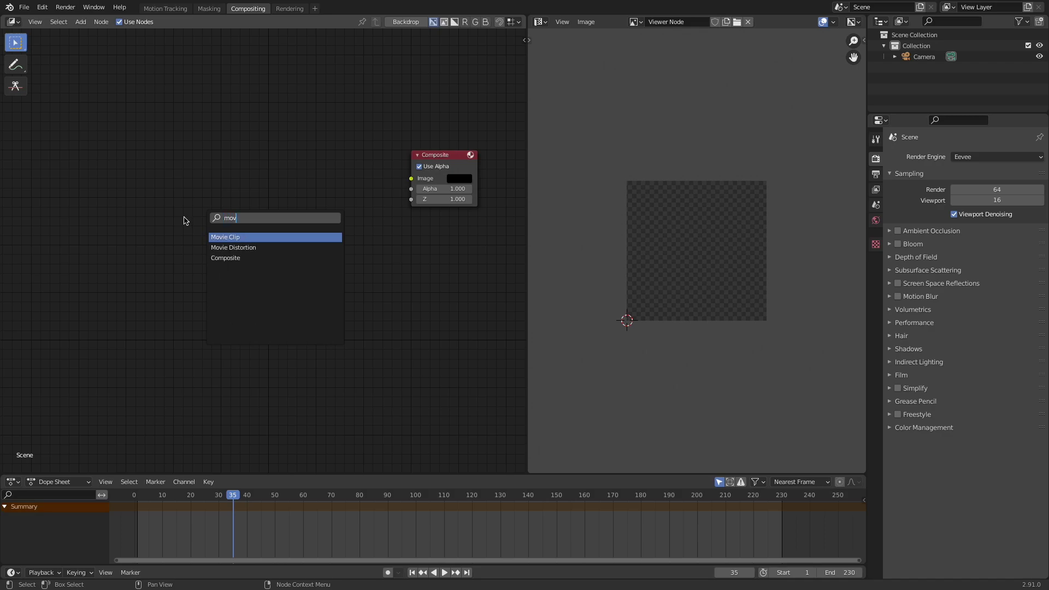
left_click(218, 237)
left_click(107, 288)
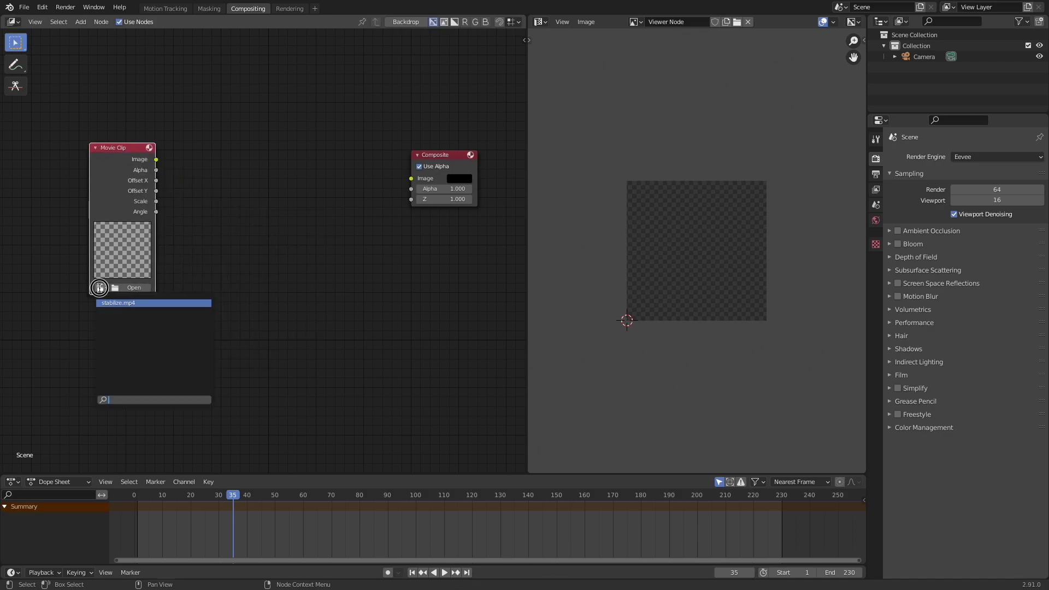
left_click(139, 305)
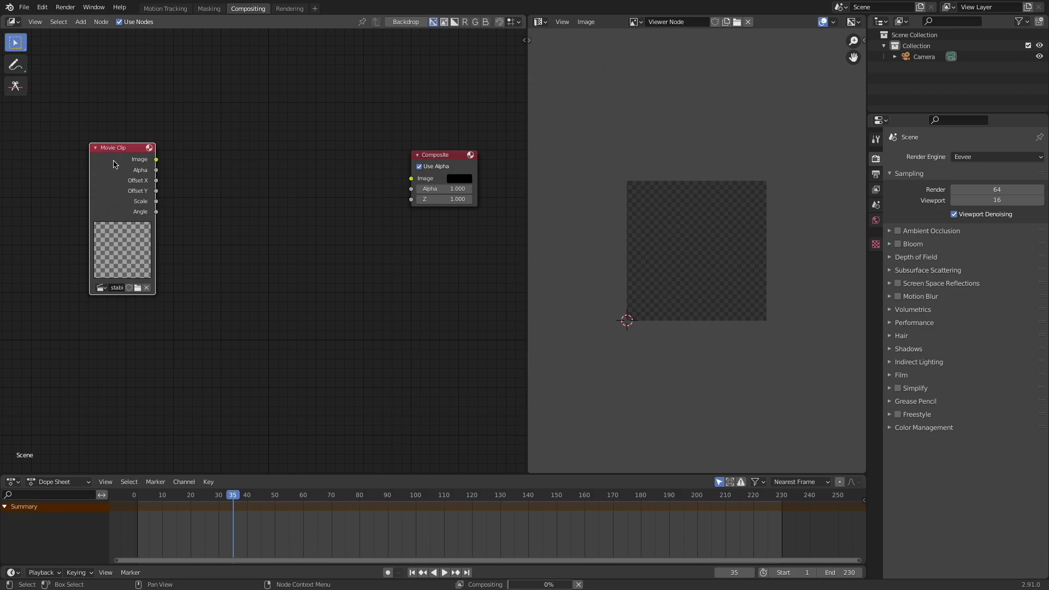
Connect a Viewer node to the Movie Clip output and preview frame 141.
left_click_drag(114, 162, 78, 162)
left_click(88, 191, "ctrl+shift")
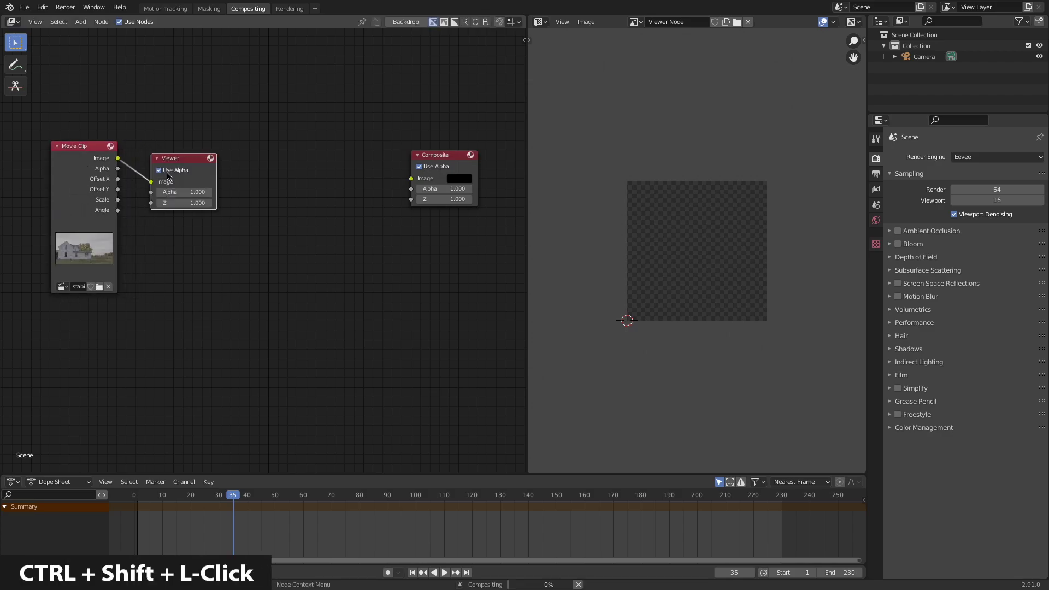
left_click_drag(182, 161, 451, 247)
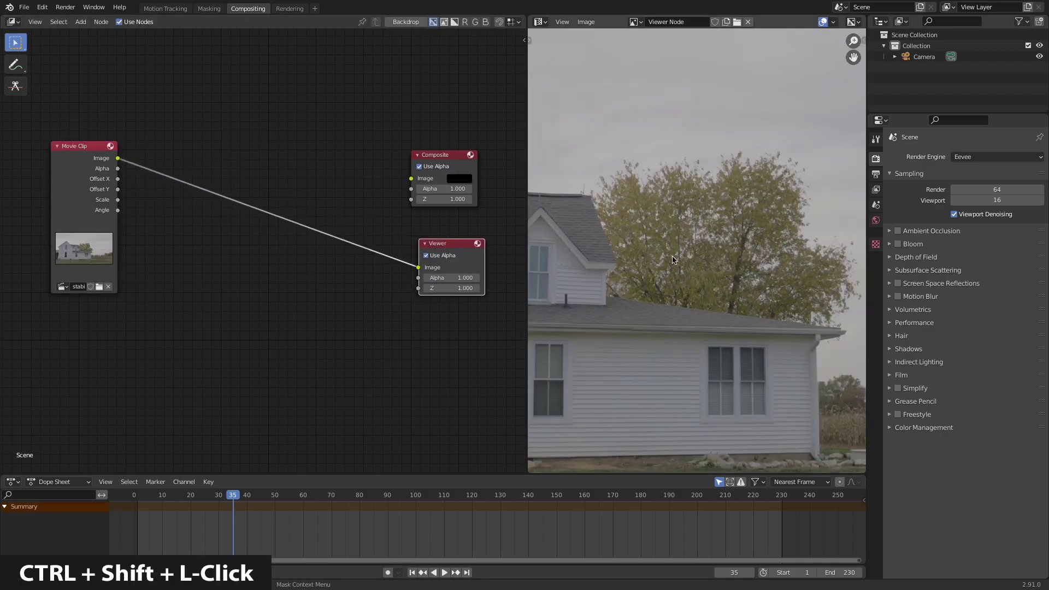
key("Home")
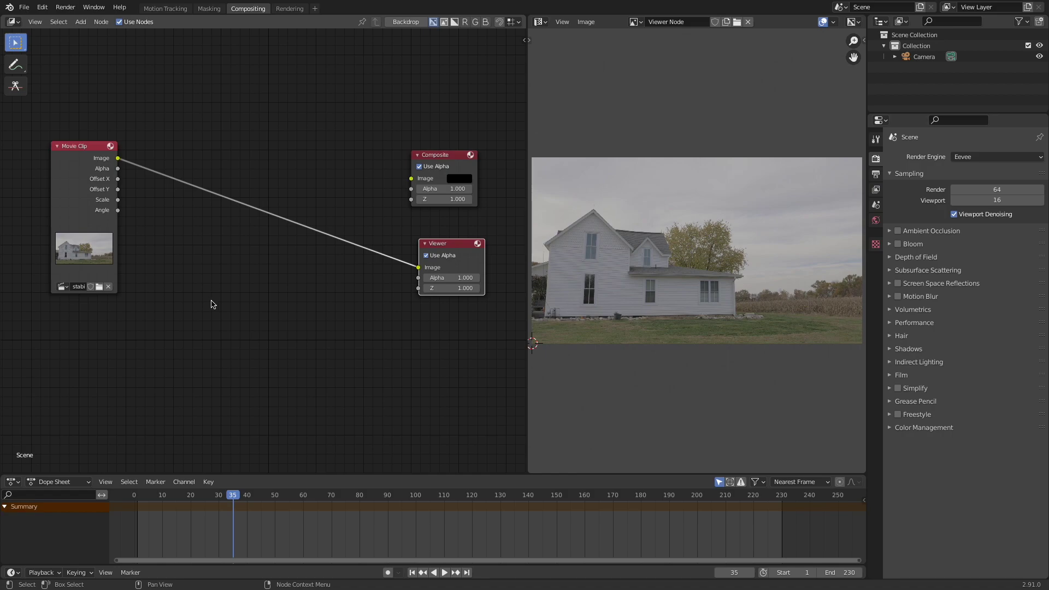
key("Home")
left_click(531, 498)
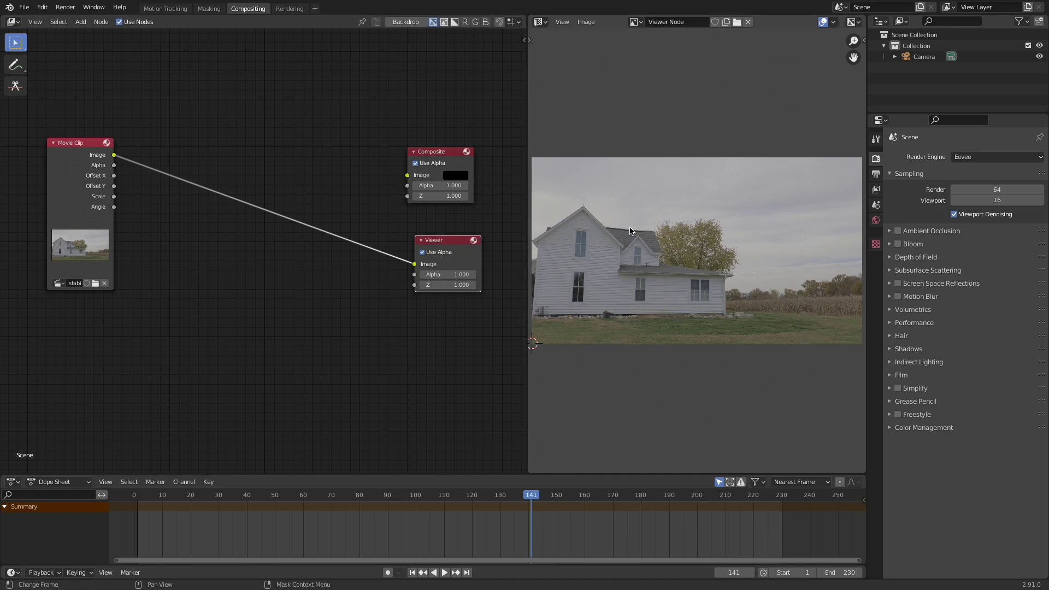
Add a Stabilize 2D node on the link between the Movie Clip and Viewer nodes.
left_click_drag(78, 152, 63, 161)
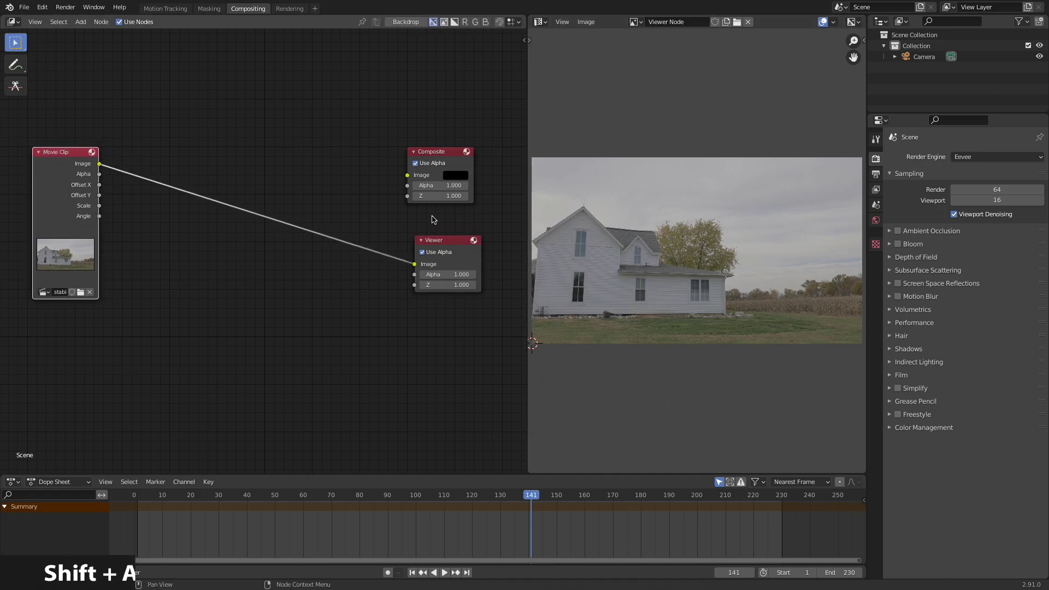
key("shift+a")
left_click(270, 292)
type("sta")
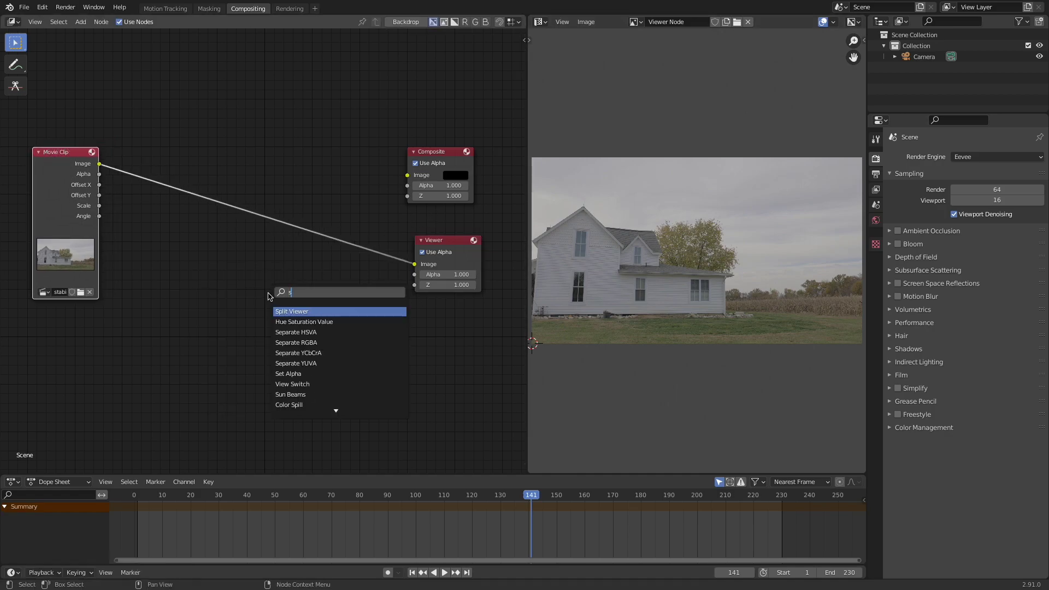
left_click(288, 310)
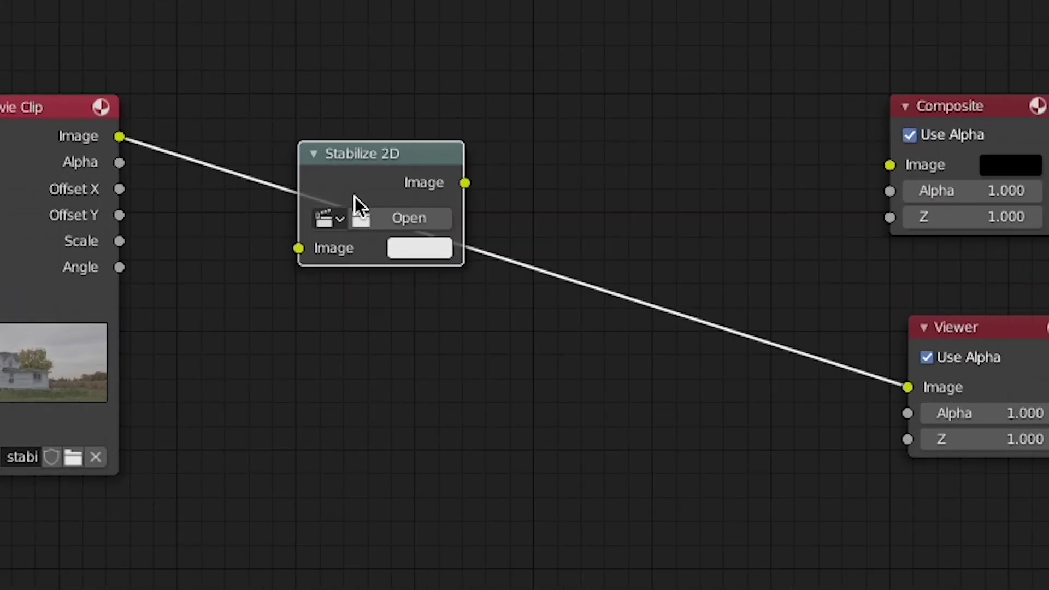
left_click(194, 188)
Assign stabilize.mp4 to the Stabilize 2D node and scrub the timeline to check it.
left_click_drag(200, 177, 168, 118)
left_click(313, 125)
left_click(345, 165)
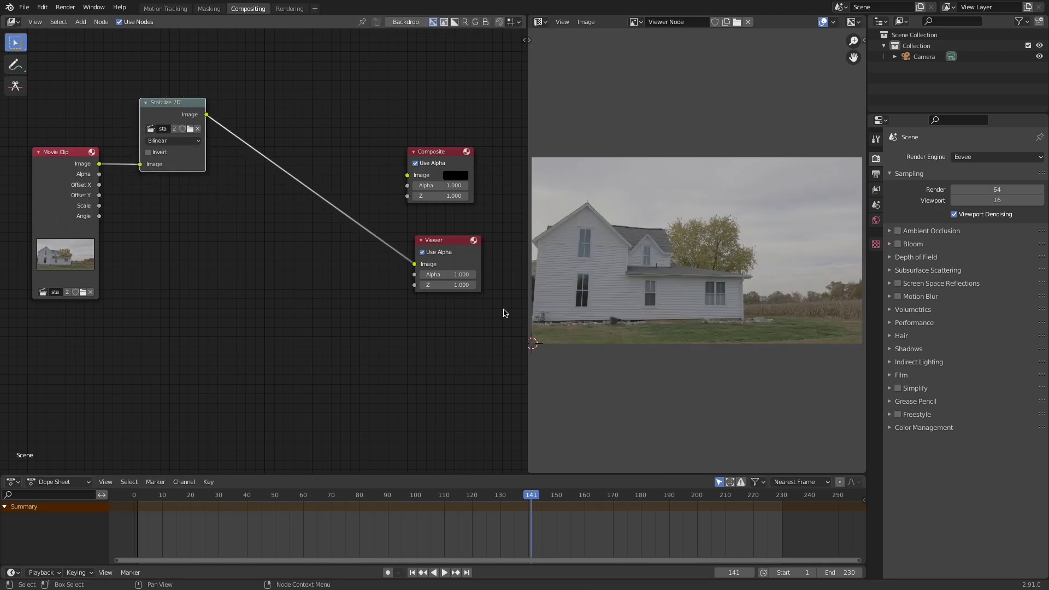
left_click_drag(601, 496, 682, 504)
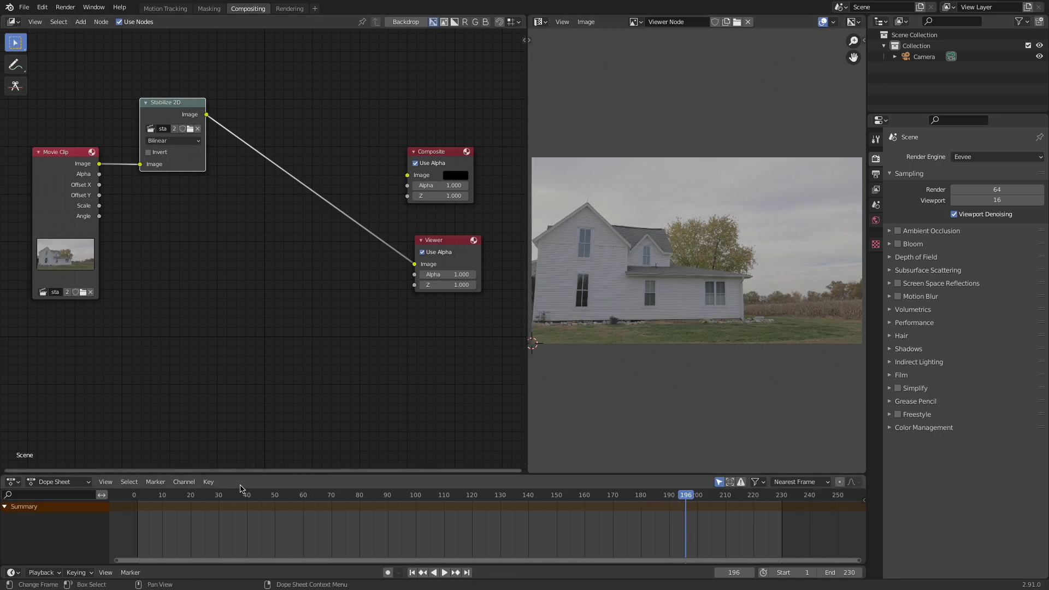
left_click(224, 495)
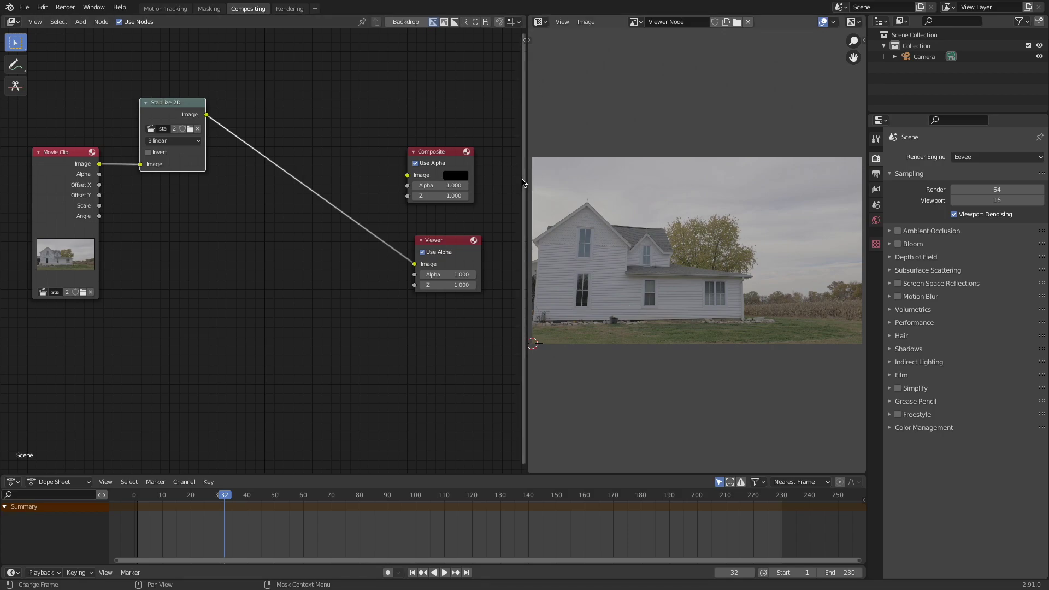
Play the clip in the Motion Tracking workspace to check the stabilization, stopping at frame 68.
left_click(165, 8)
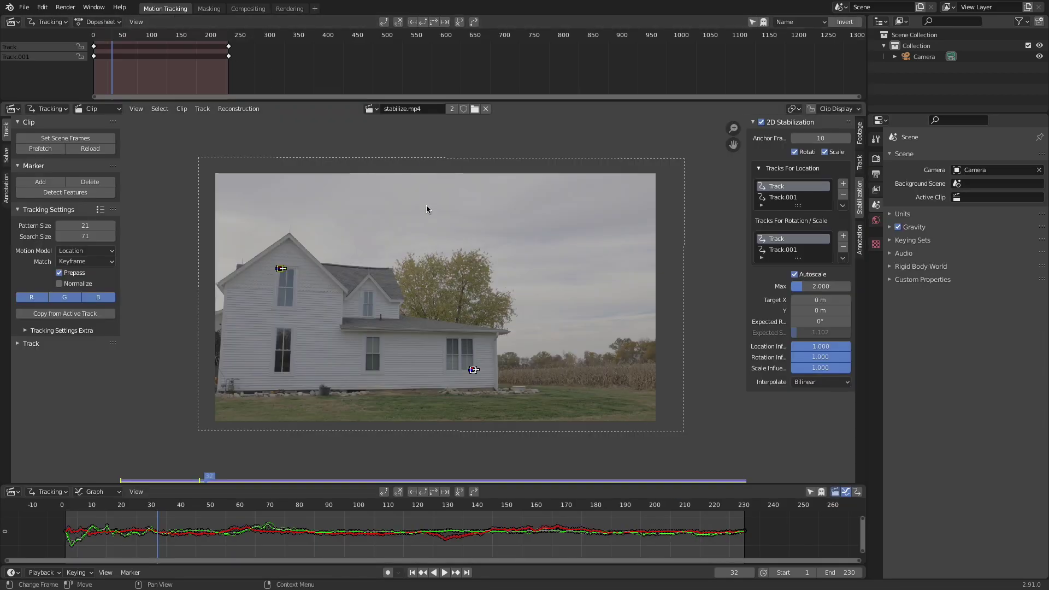
left_click(445, 573)
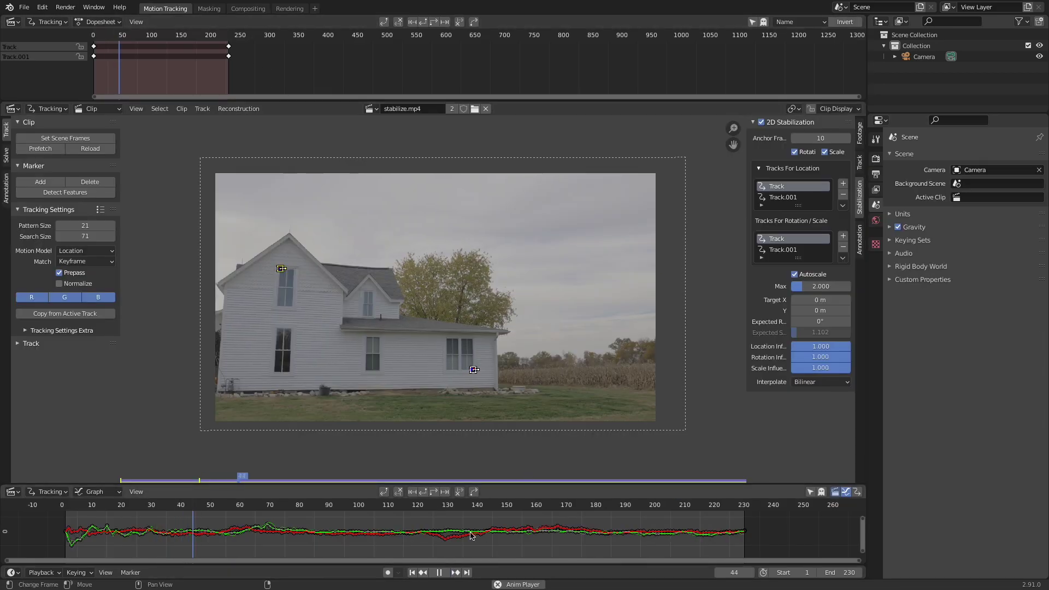
left_click(445, 573)
left_click(248, 8)
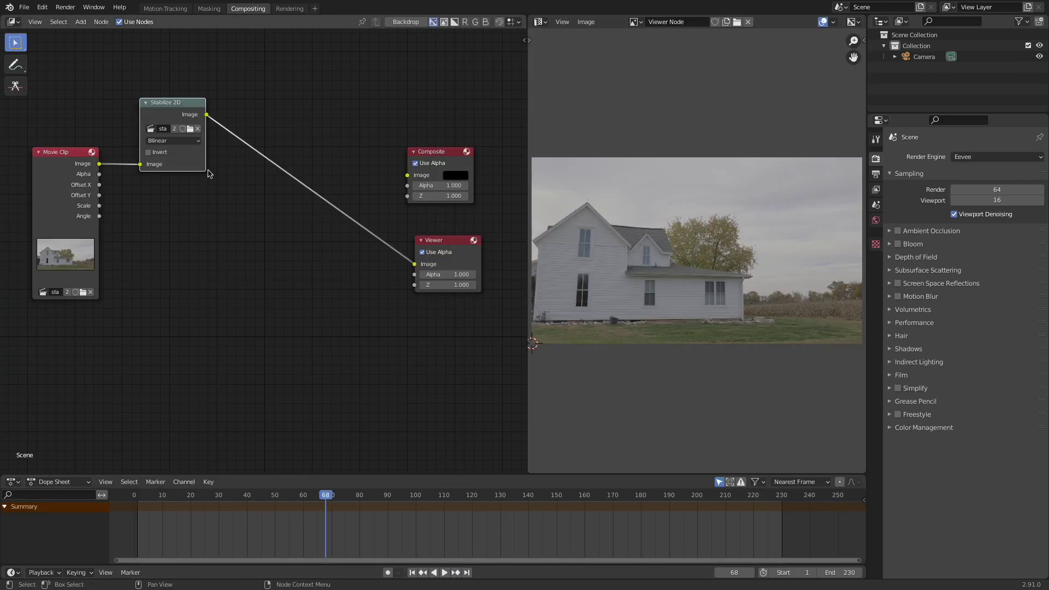
Connect the Stabilize 2D Image output to the Composite node's Image input.
left_click_drag(163, 114, 154, 107)
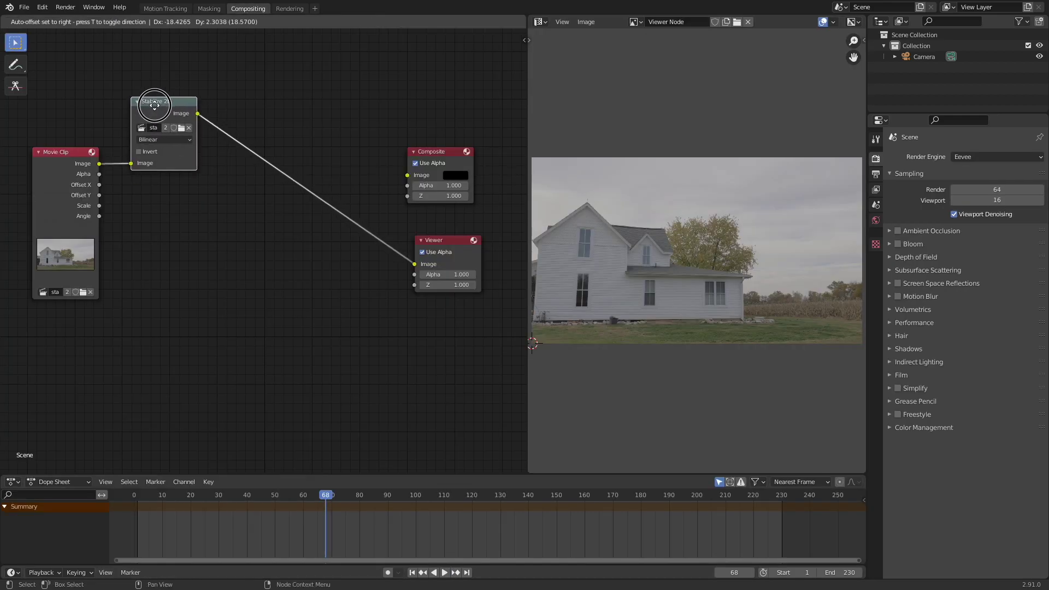
left_click_drag(449, 241, 439, 239)
left_click_drag(188, 115, 202, 174)
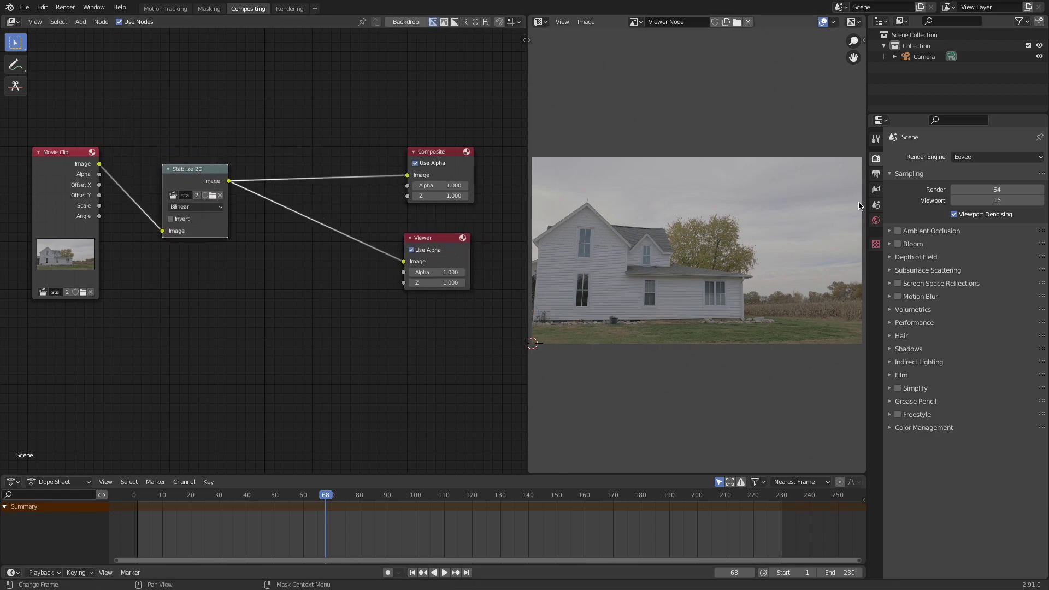
Set the render output path to the stabilized folder on the Desktop.
left_click(876, 174)
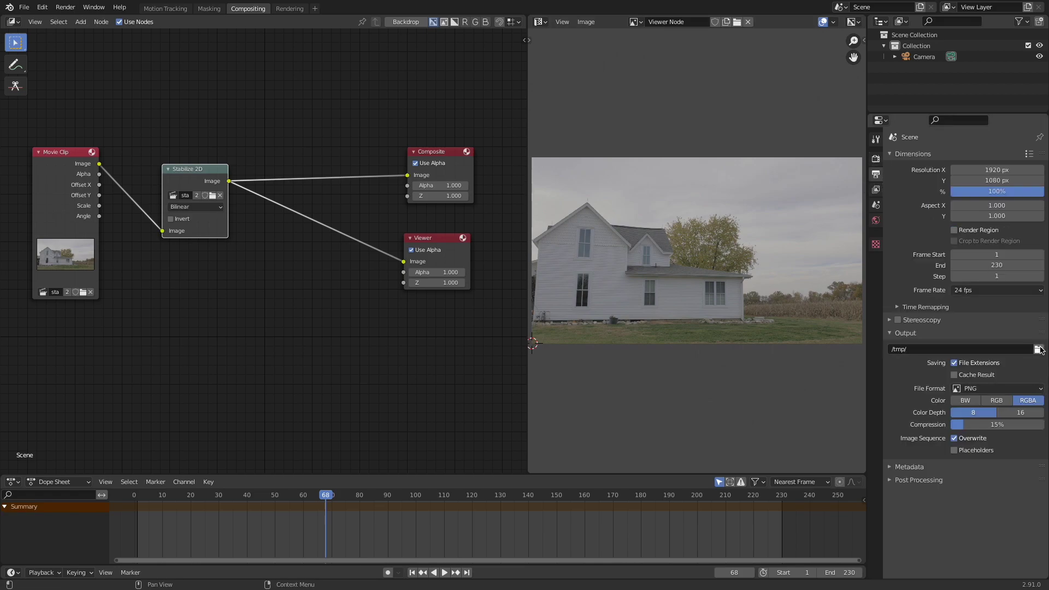
left_click(1038, 350)
double_click(679, 300)
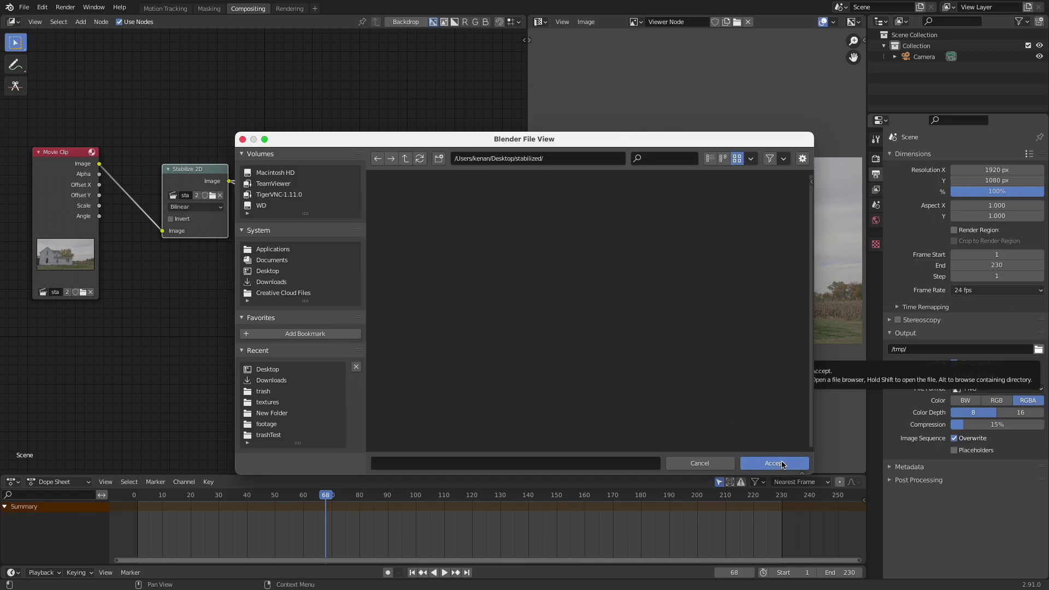
left_click(773, 464)
Keep PNG as the output format and render the full animation.
left_click(976, 390)
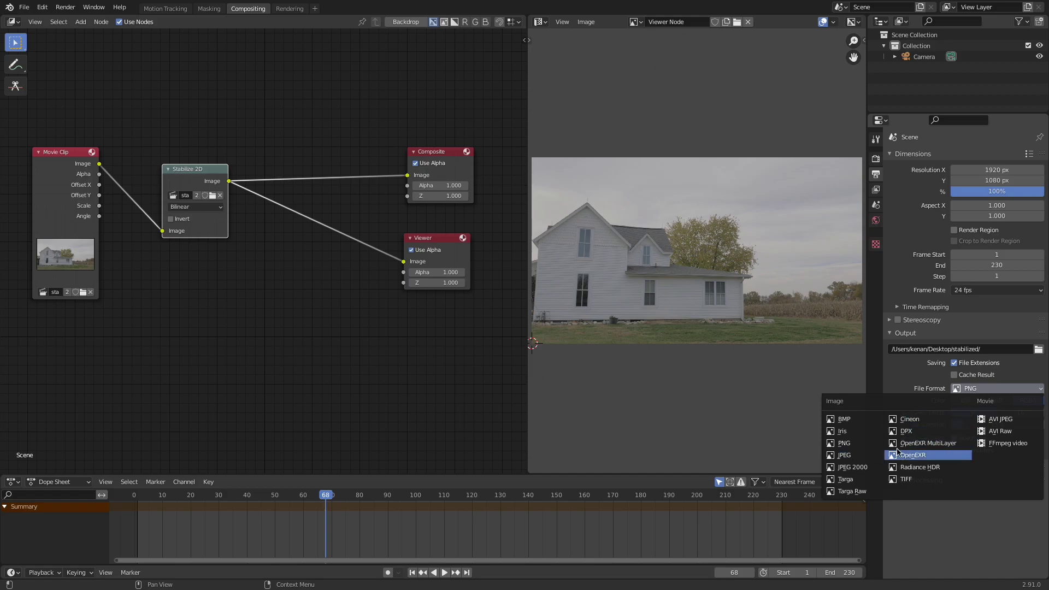
left_click(927, 377)
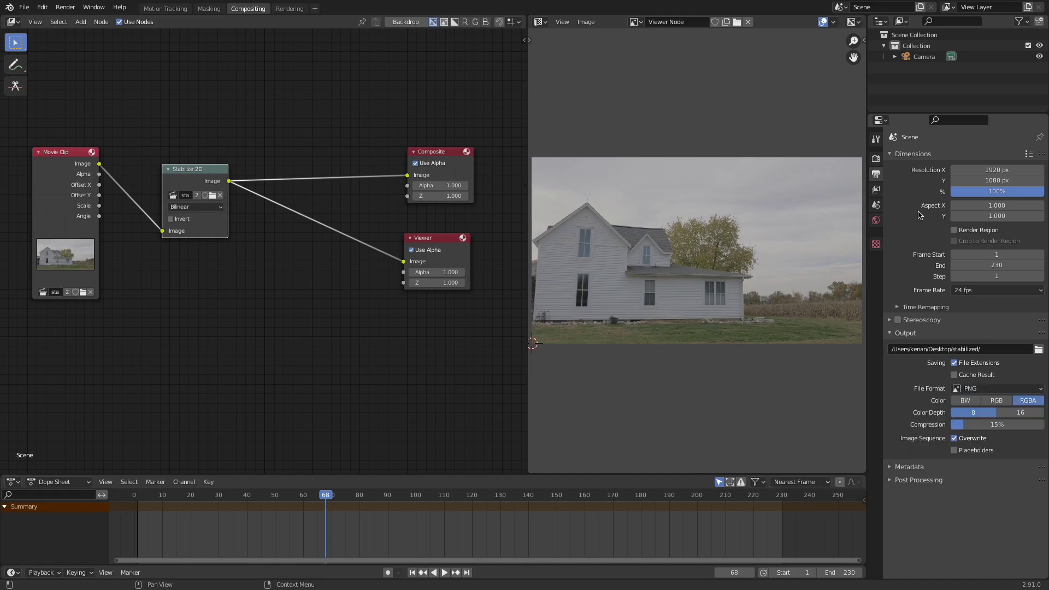
left_click(65, 7)
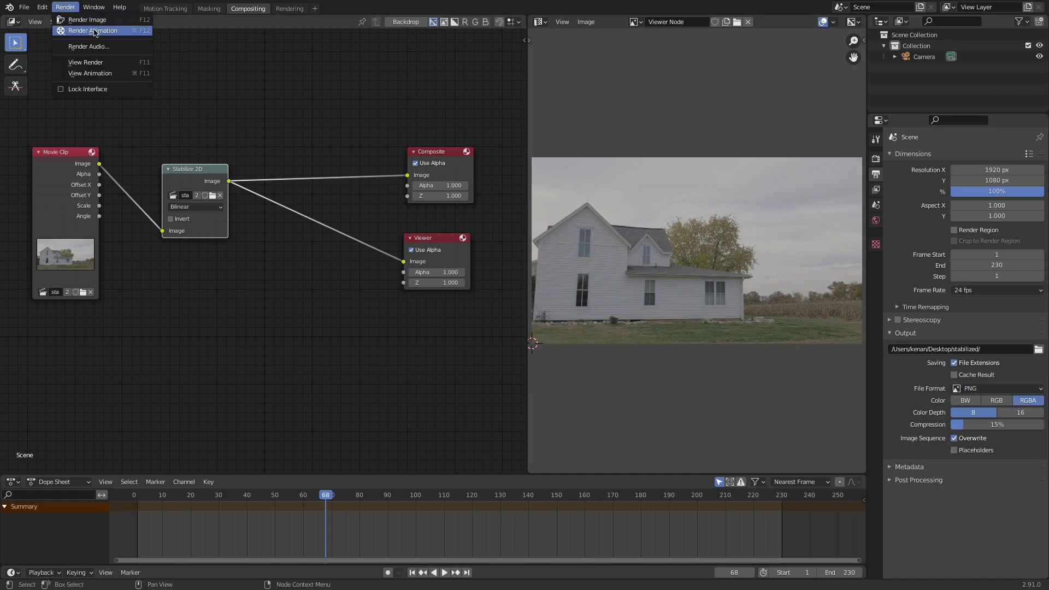
left_click(93, 32)
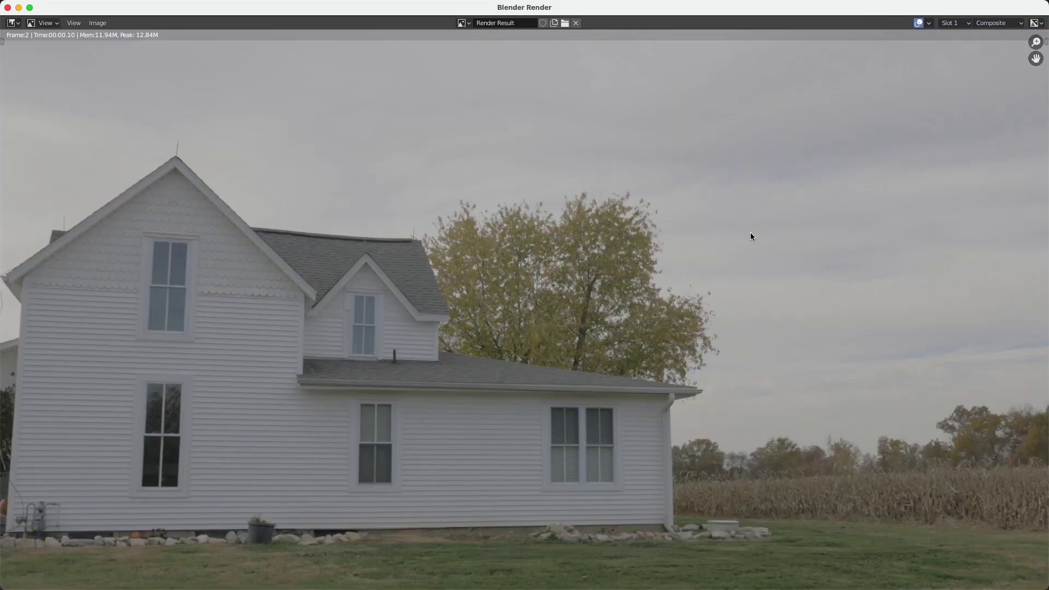